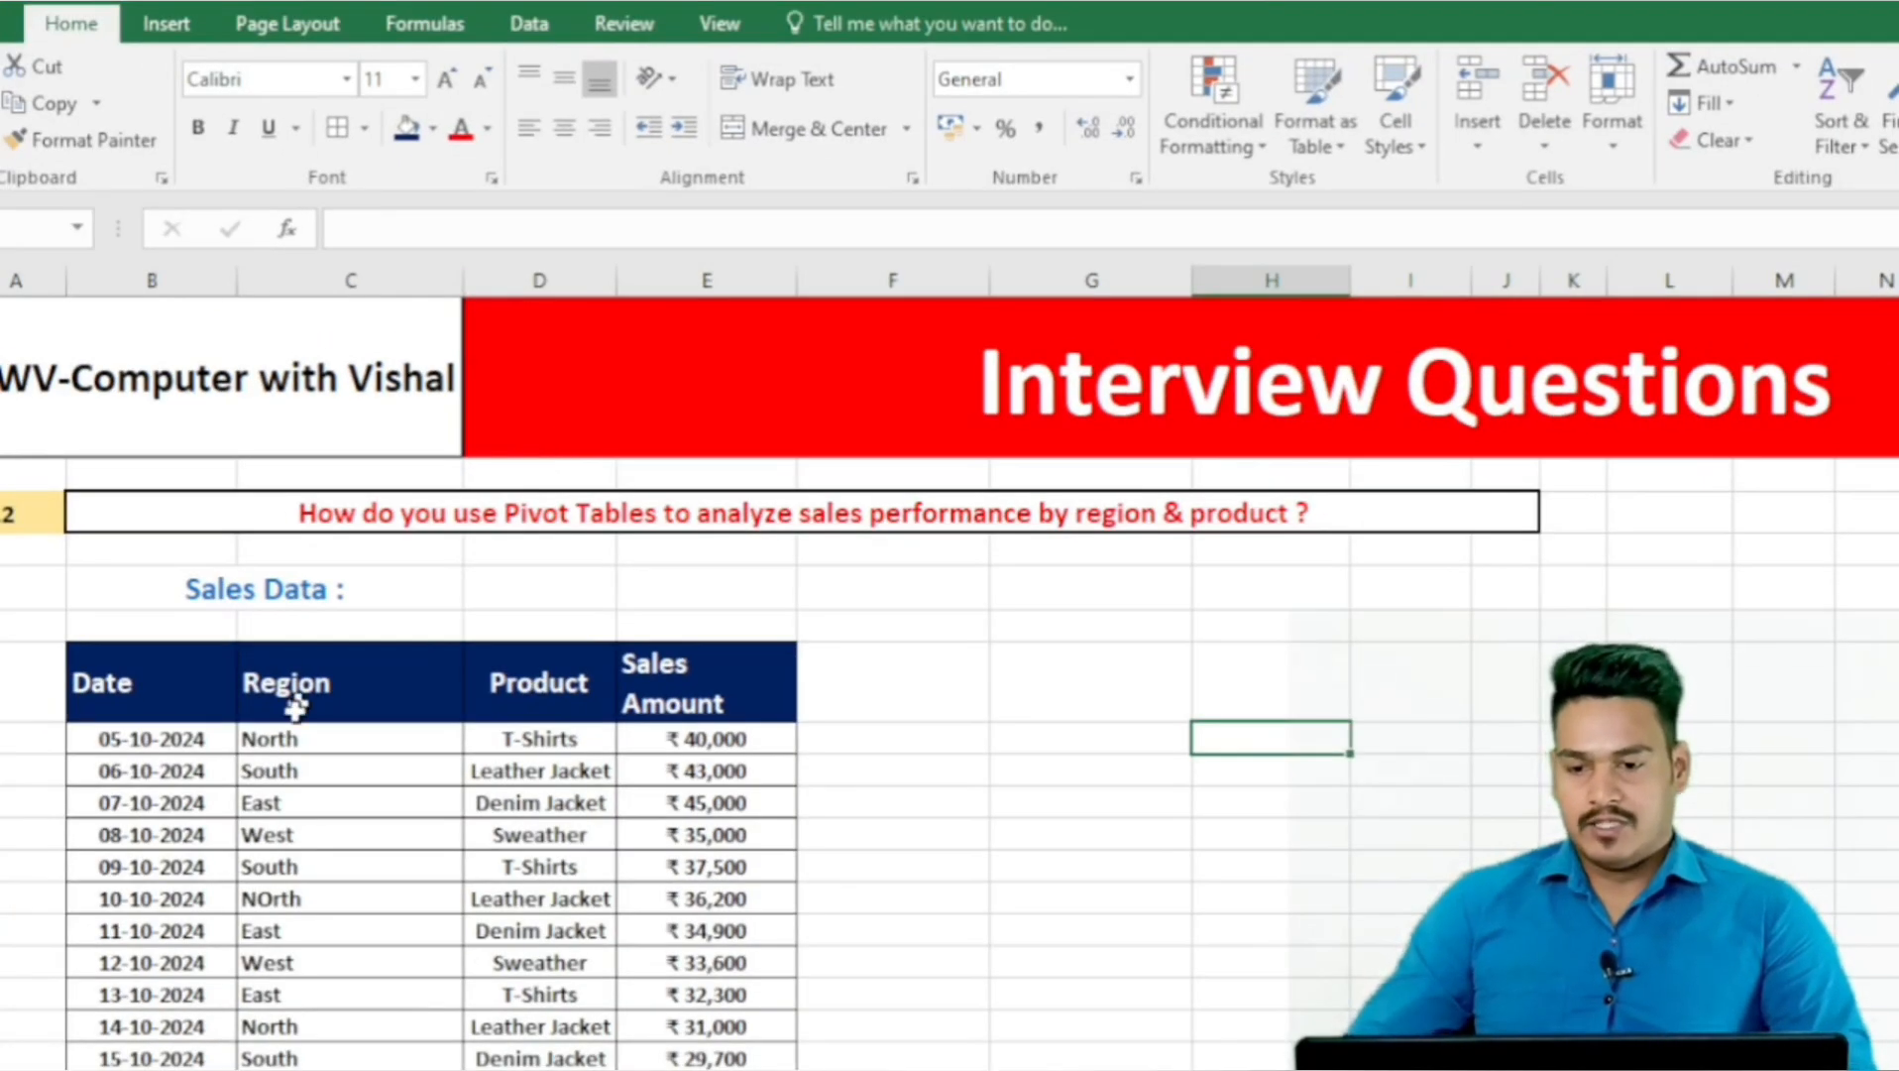
scroll(266, 744, "down", 1)
left_click(270, 761)
key("ctrl+a")
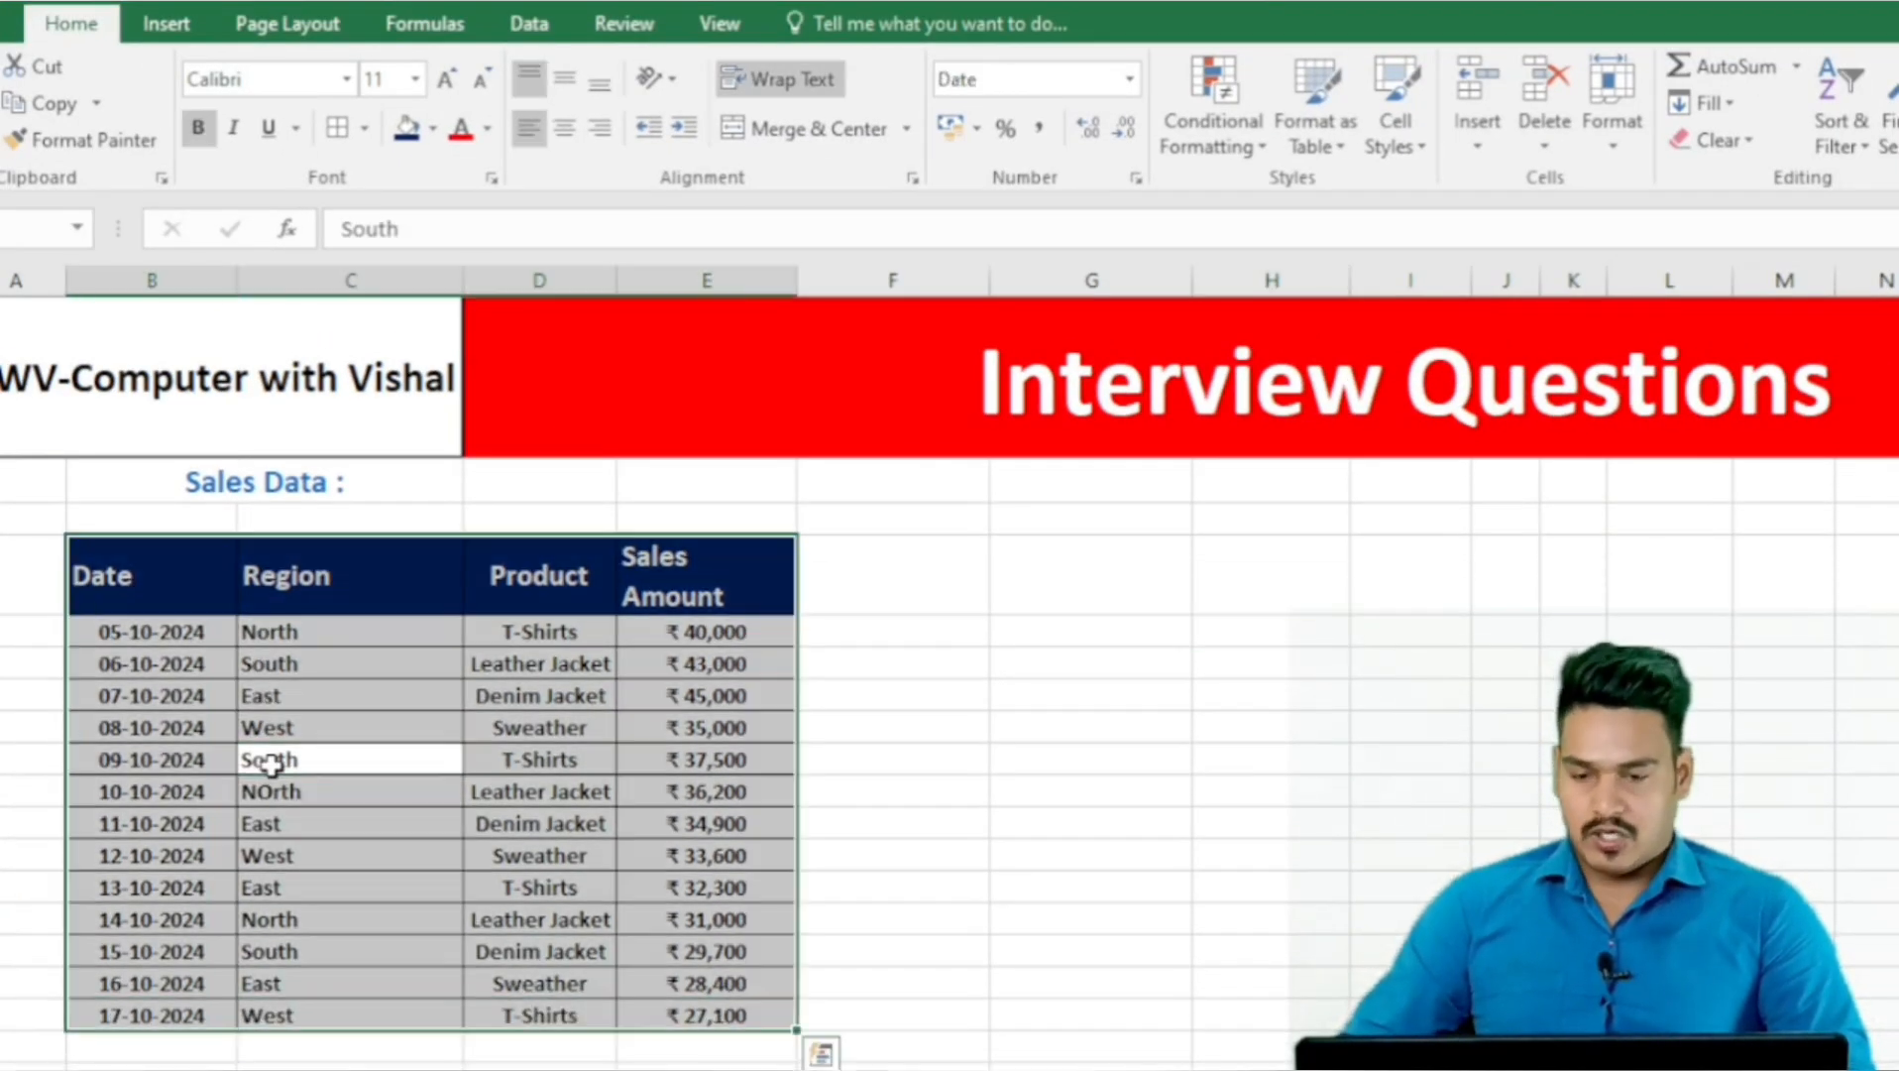
scroll(195, 793, "up", 1)
left_click(196, 793)
scroll(195, 793, "down", 1)
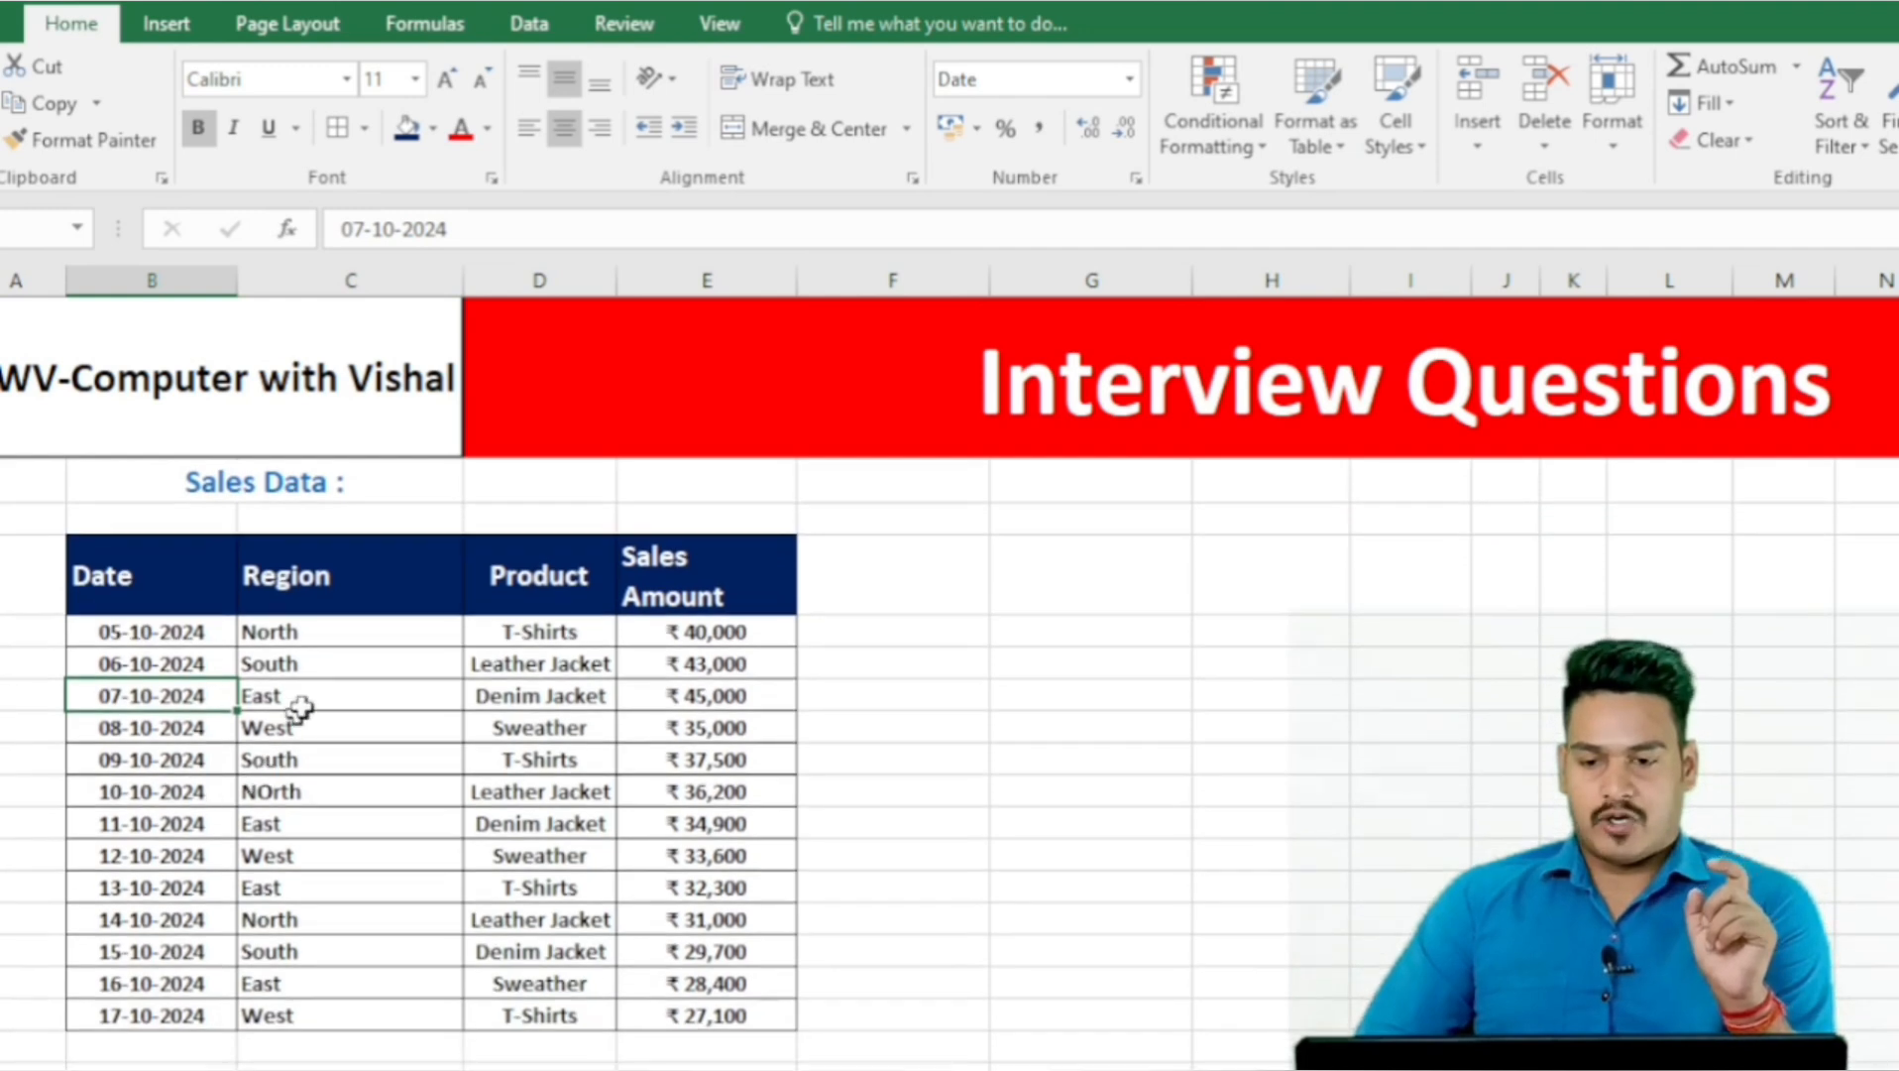
left_click(580, 788)
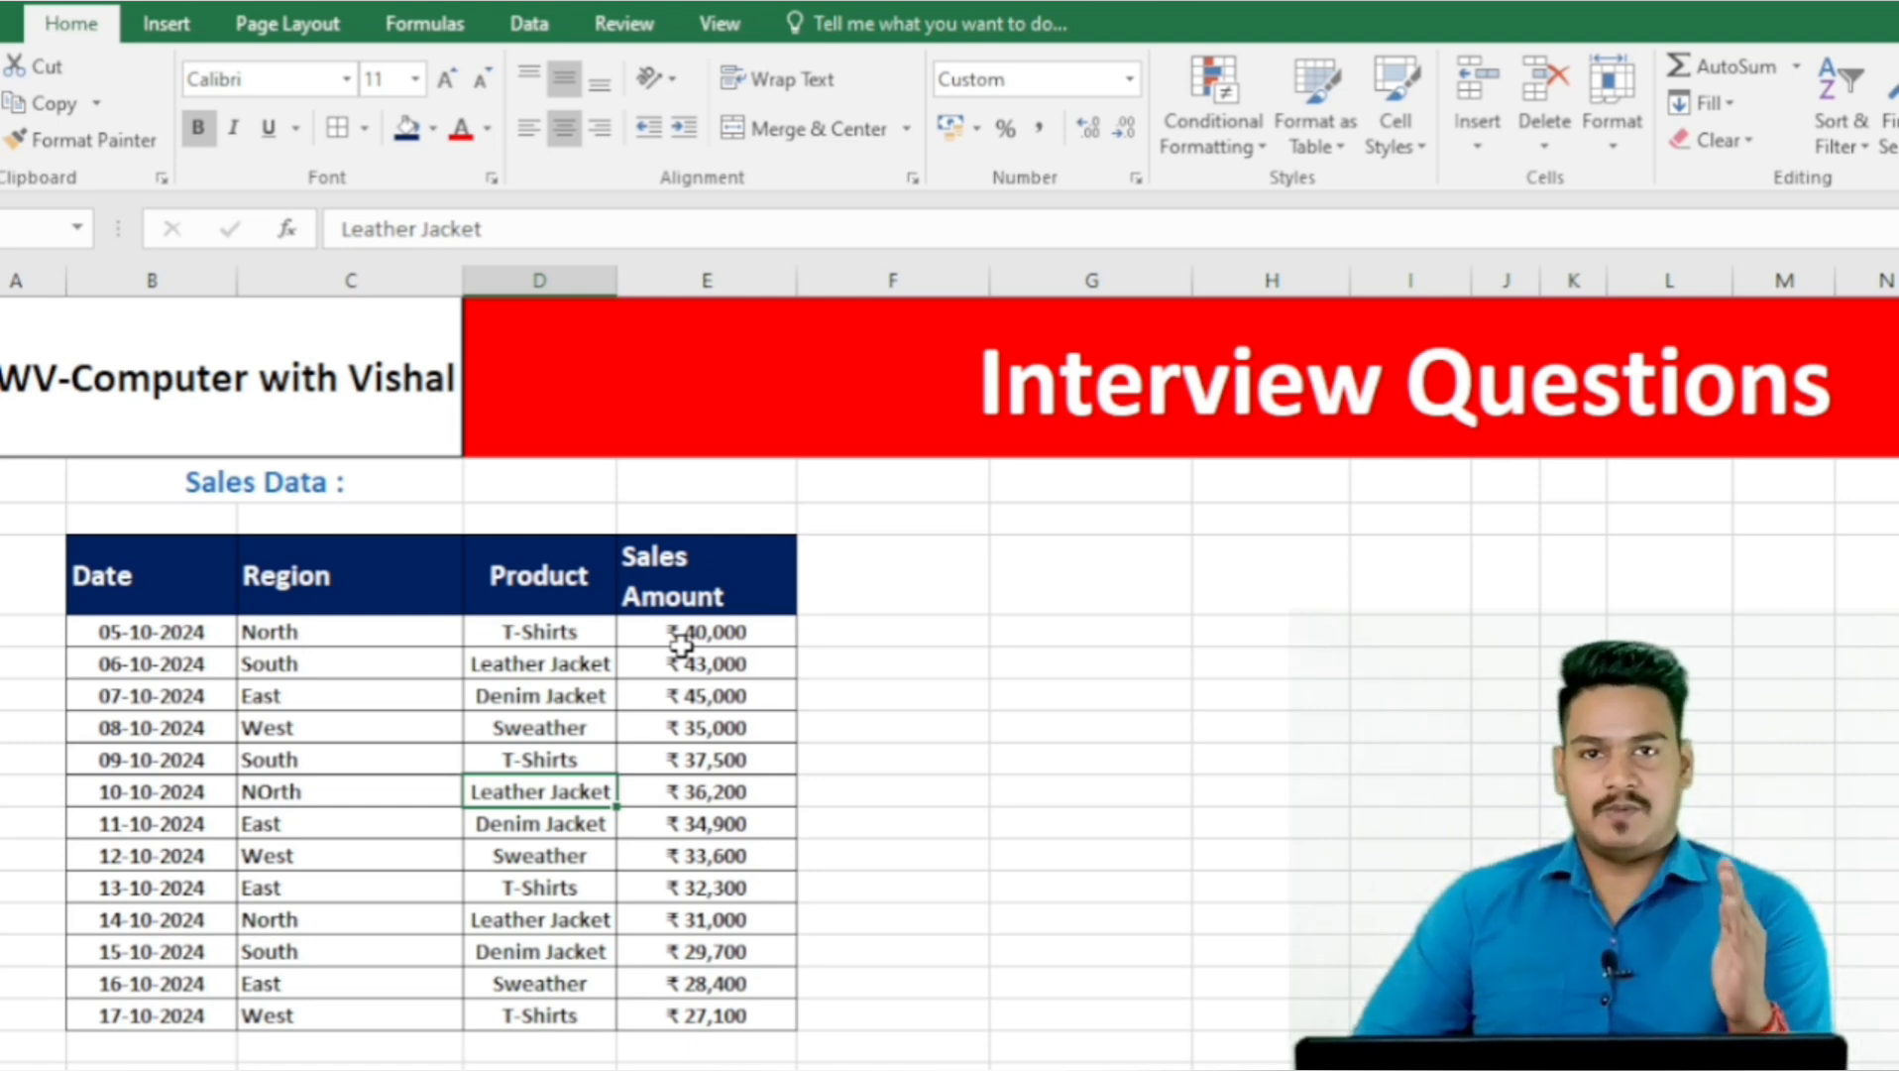
Insert a PivotTable from the Sales Data range B26:E39 on the existing worksheet, placed in column G beside the first data row
left_click(527, 693)
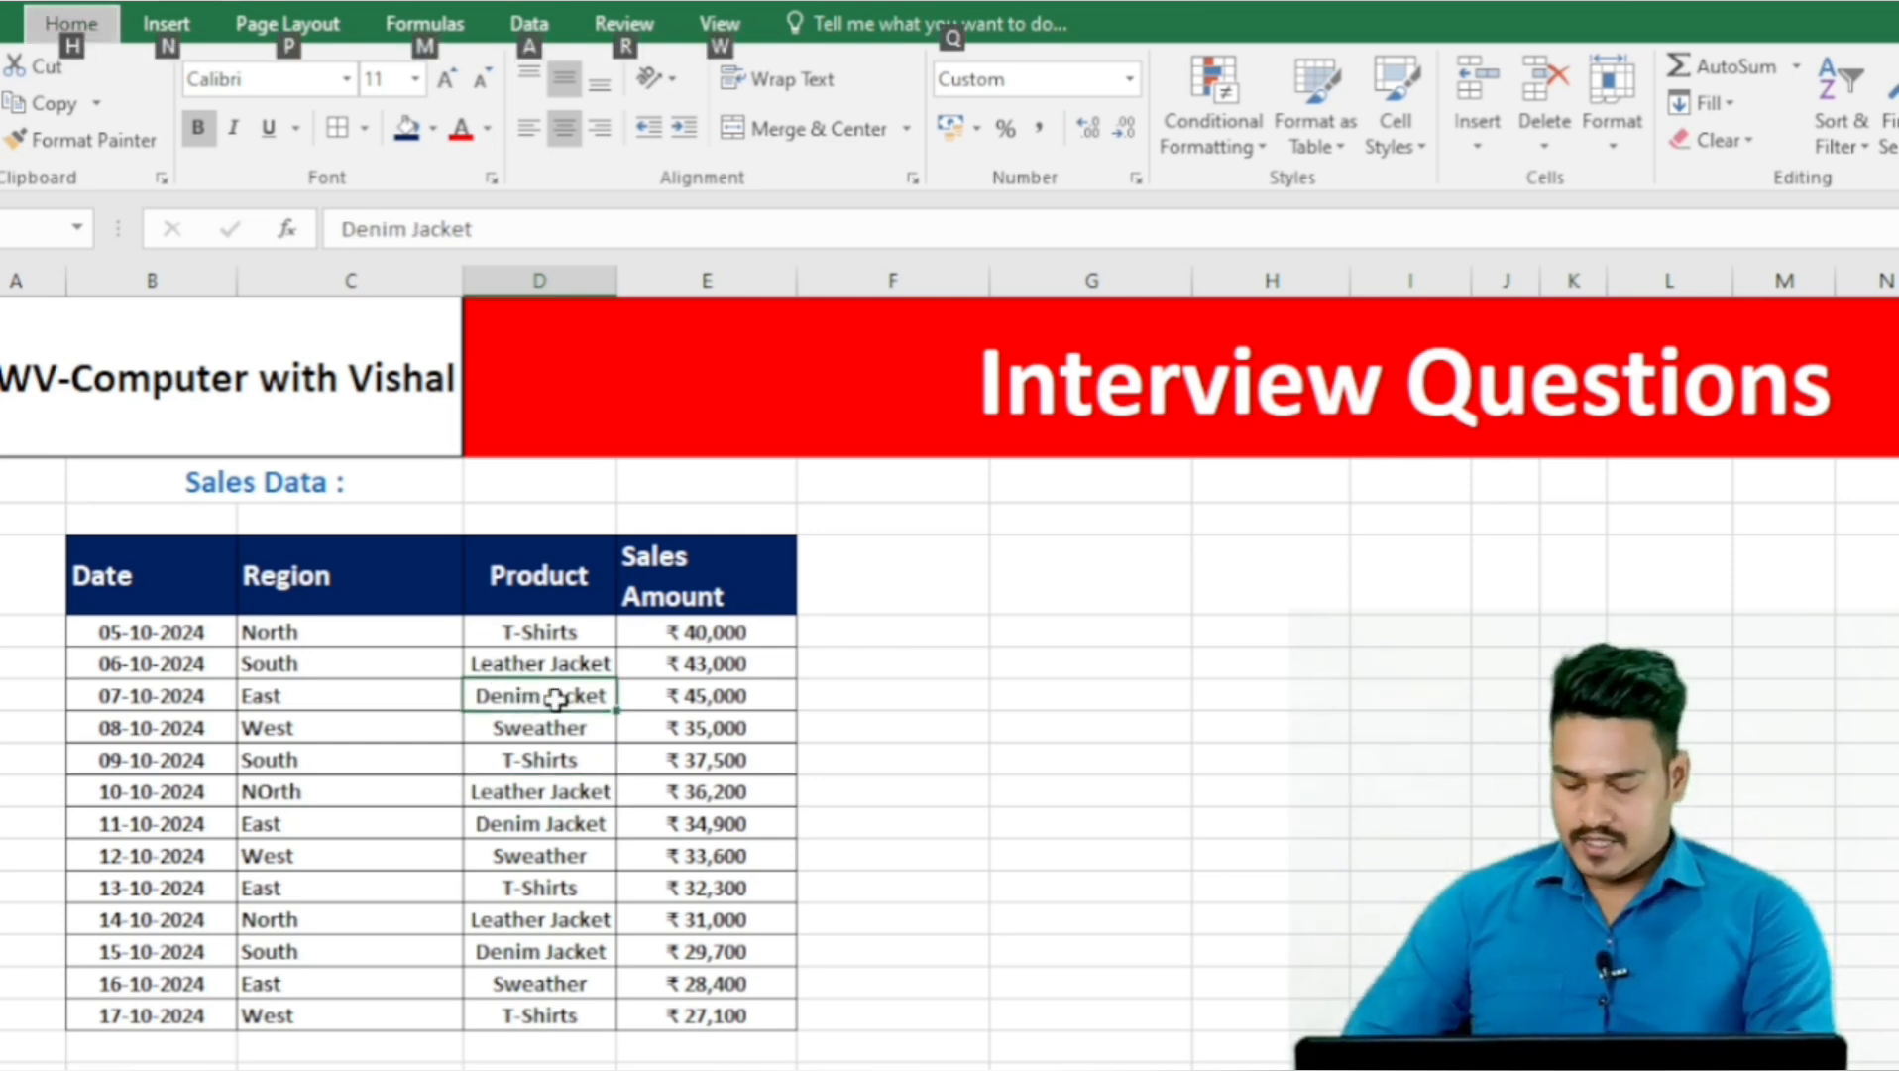
key("alt+n")
key("v")
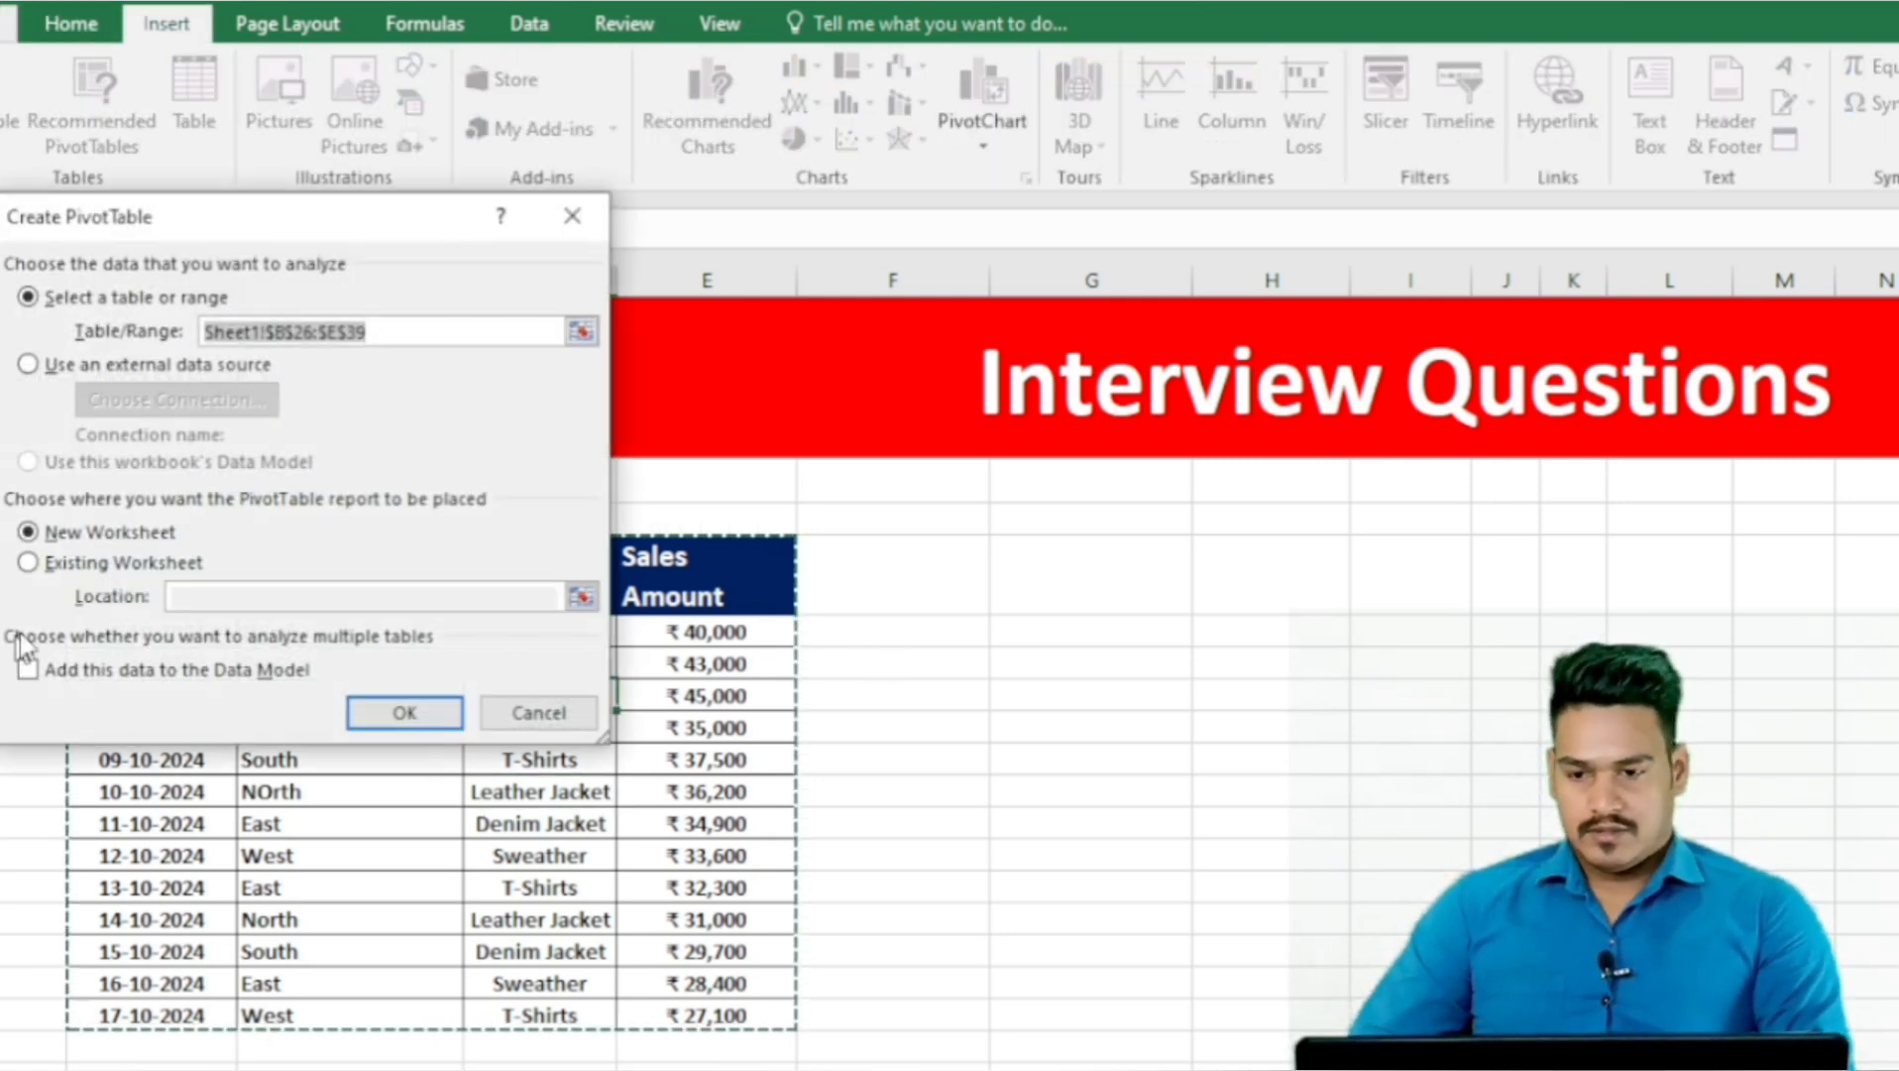
left_click(64, 571)
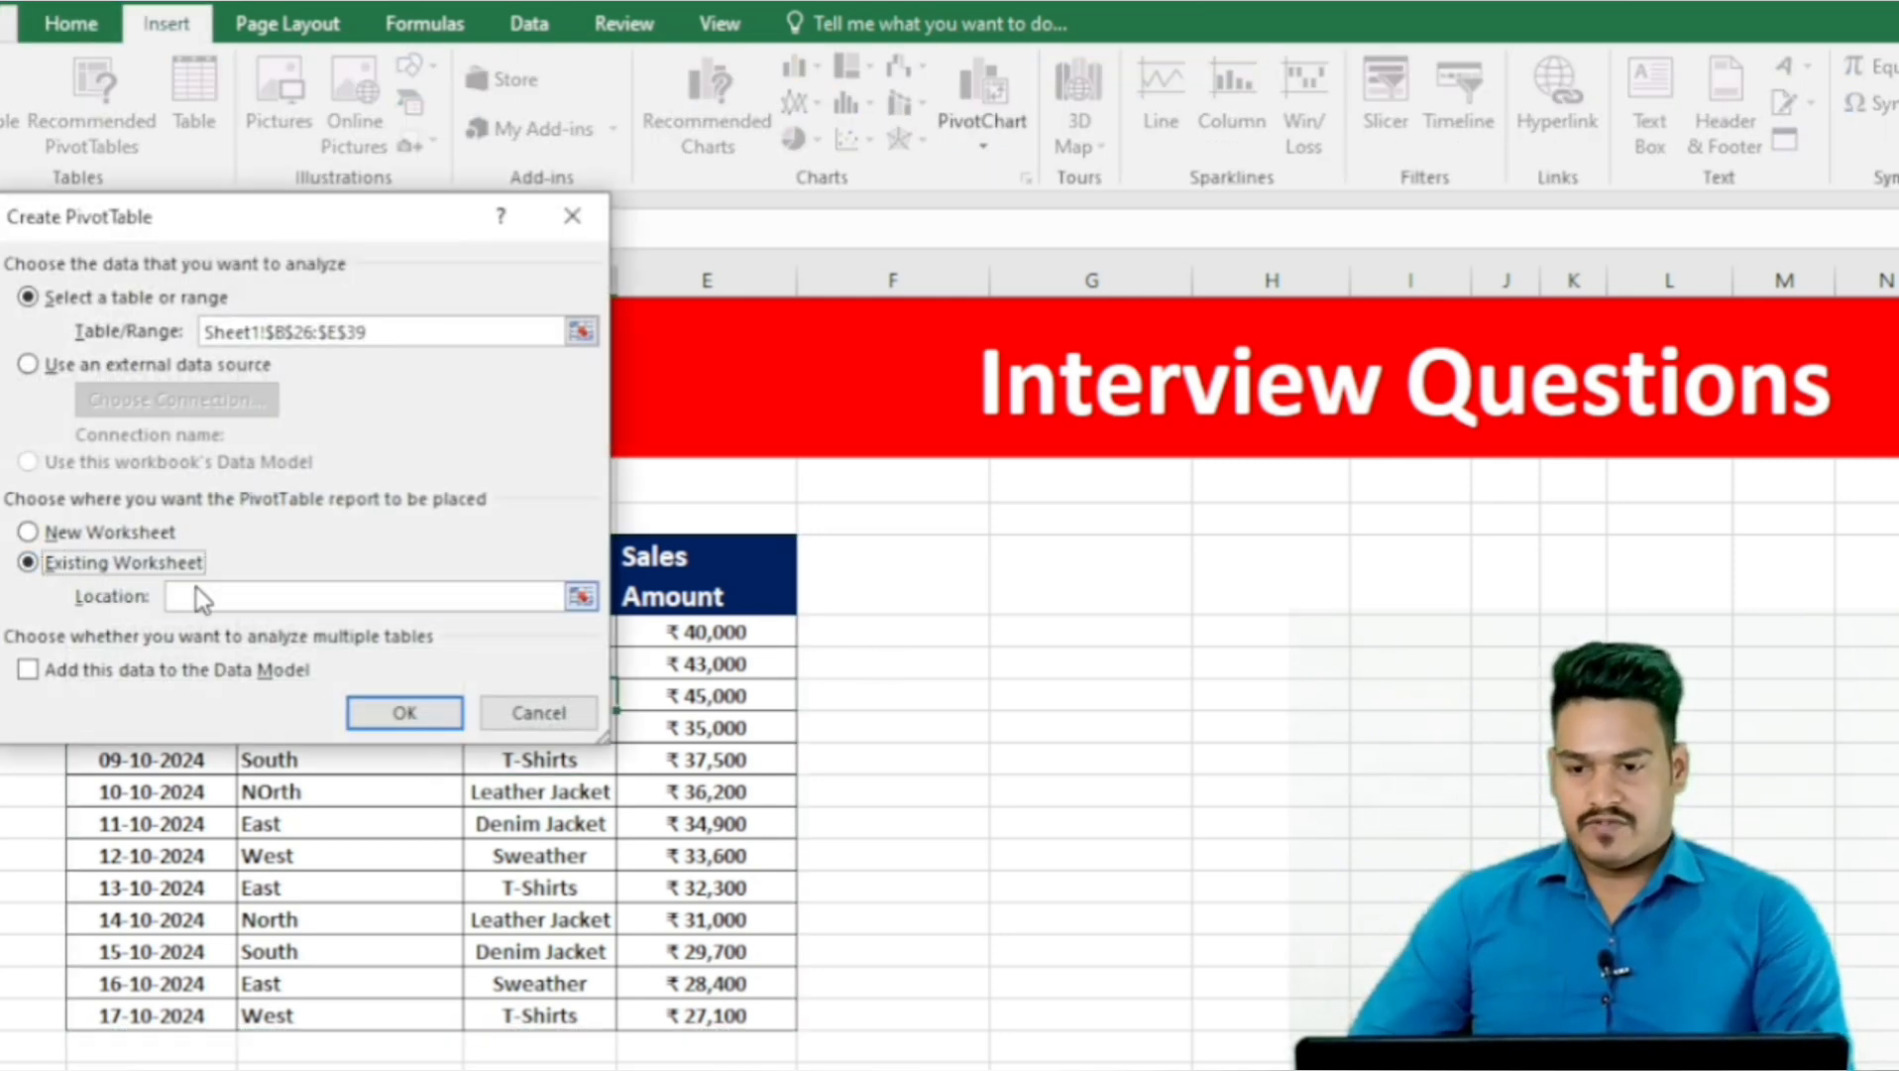
left_click(1048, 627)
left_click(378, 716)
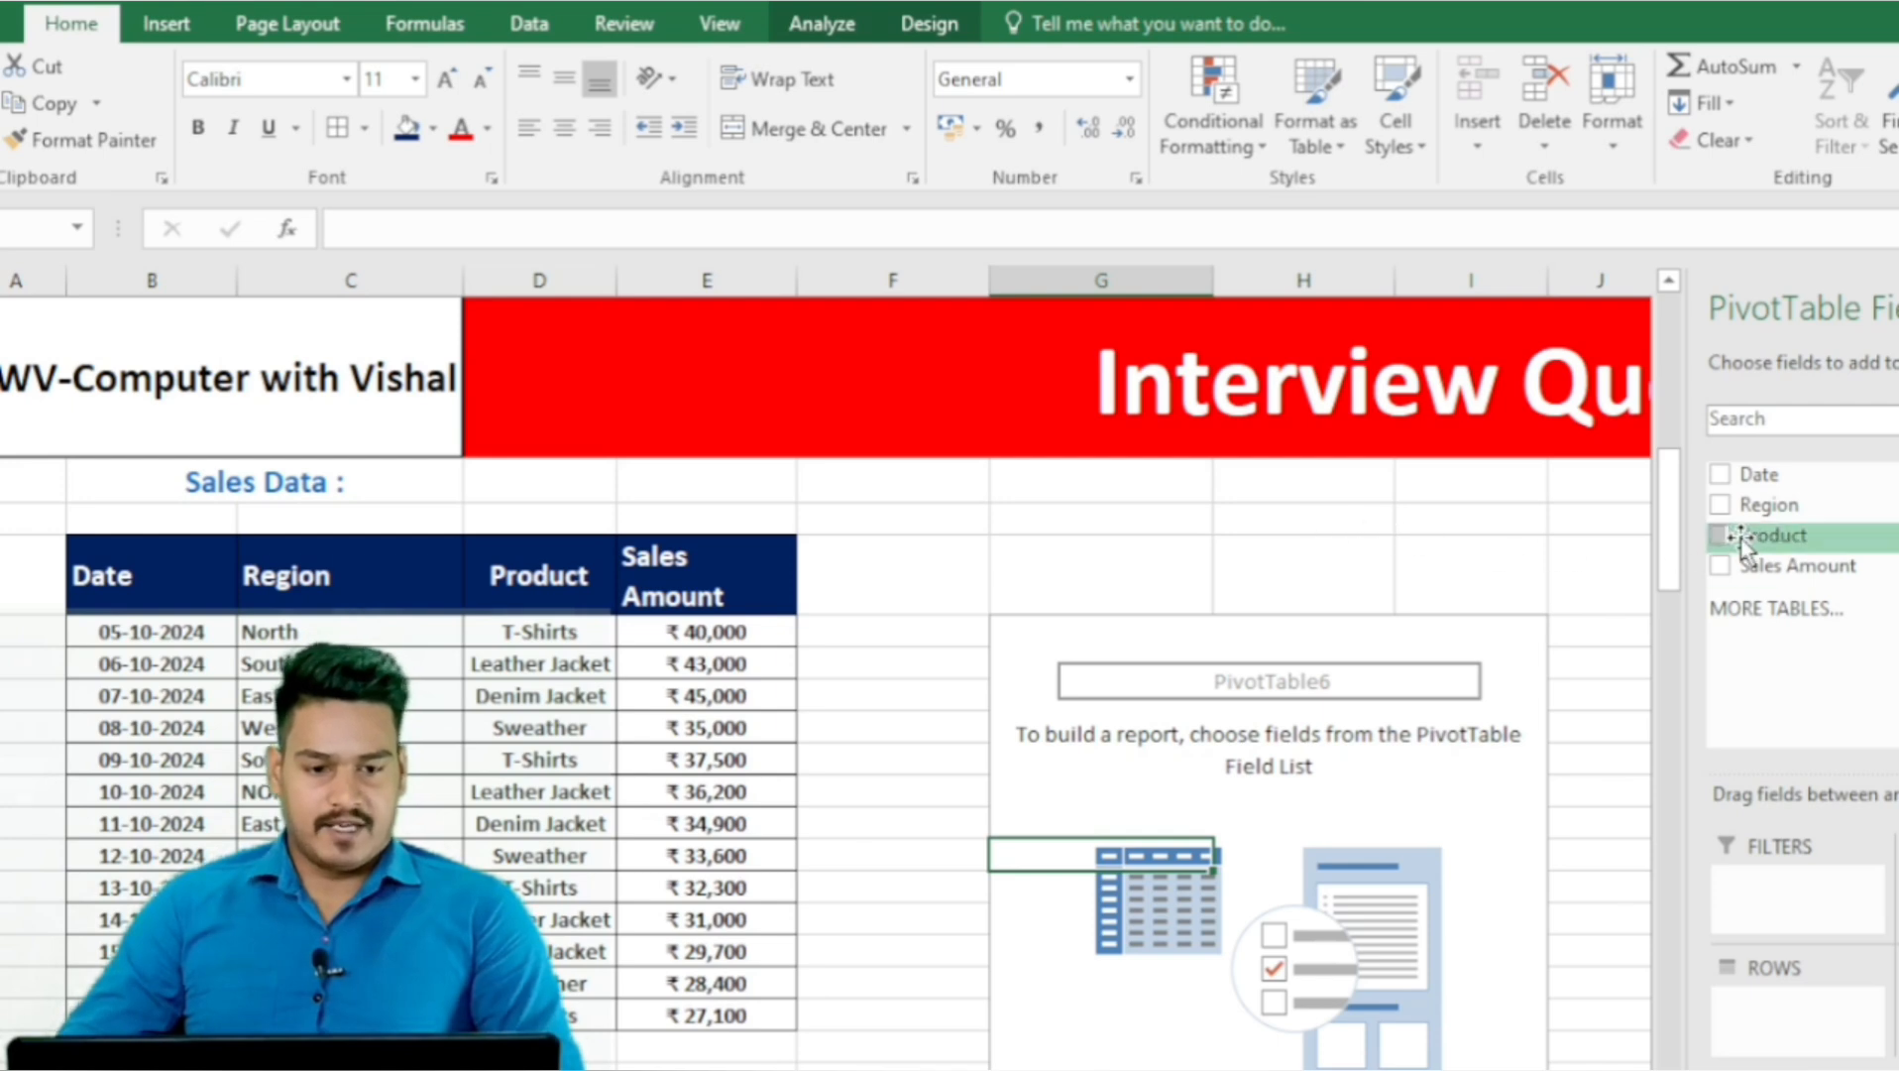
Lay out the PivotTable with Region as rows, Product as columns and the sum of Sales Amount as values
left_click_drag(1742, 507, 1794, 1004)
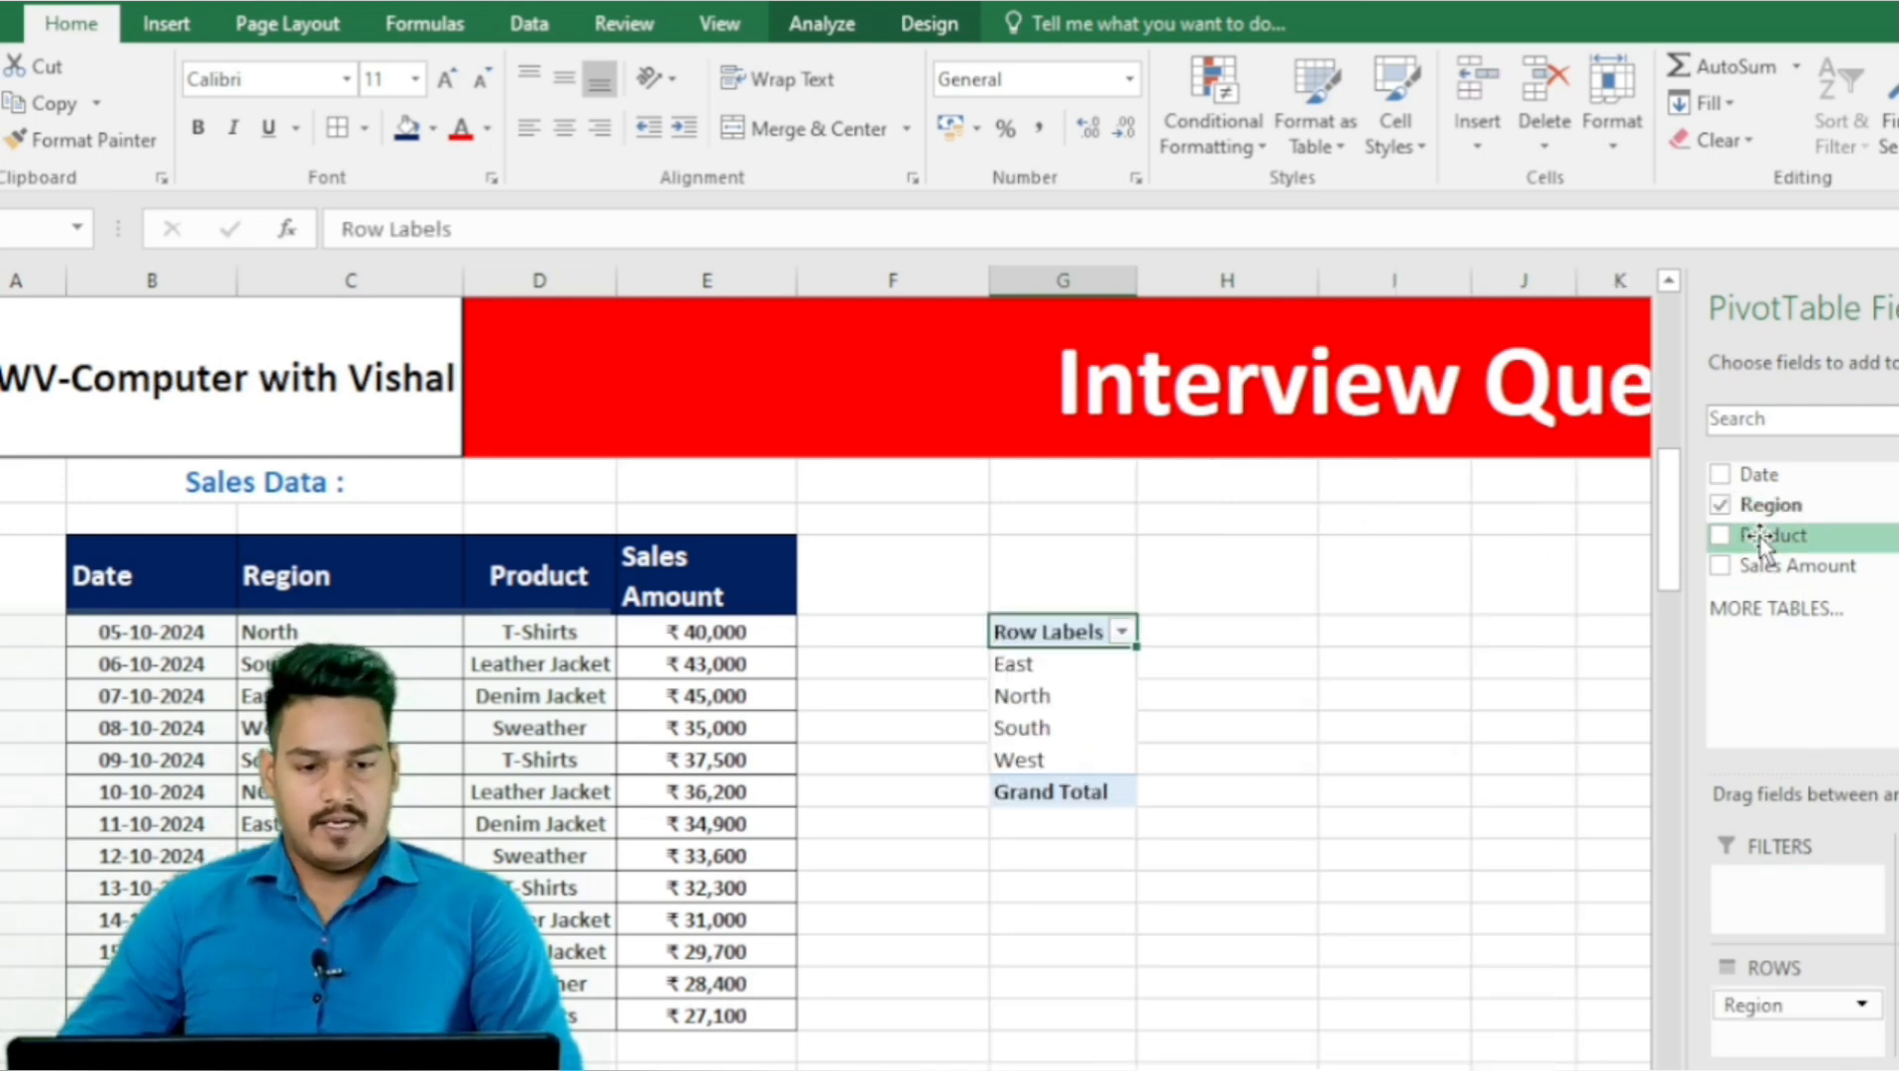
left_click_drag(1775, 535, 1895, 897)
left_click_drag(1796, 566, 1896, 1011)
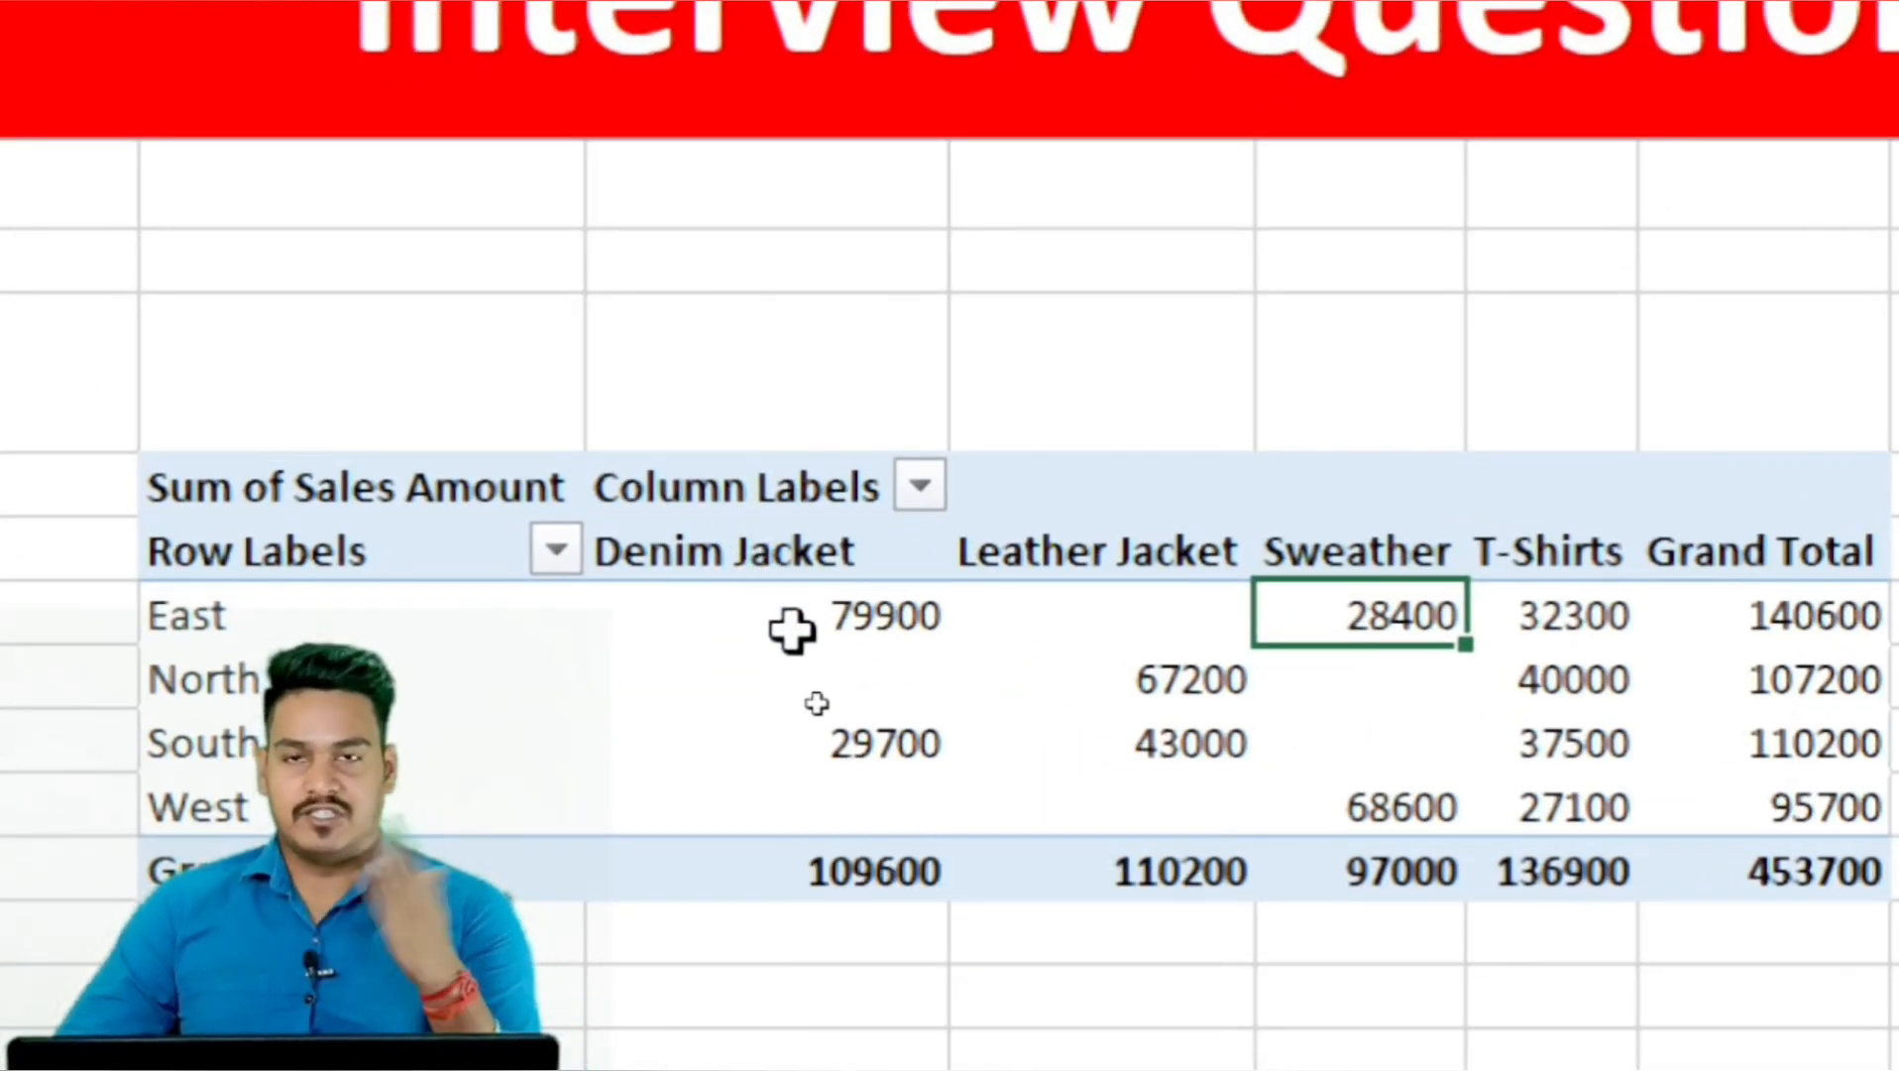
Format all PivotTable values and totals as rupee currency without decimals, and auto-fit the T-Shirts column width
left_click_drag(776, 605, 1760, 887)
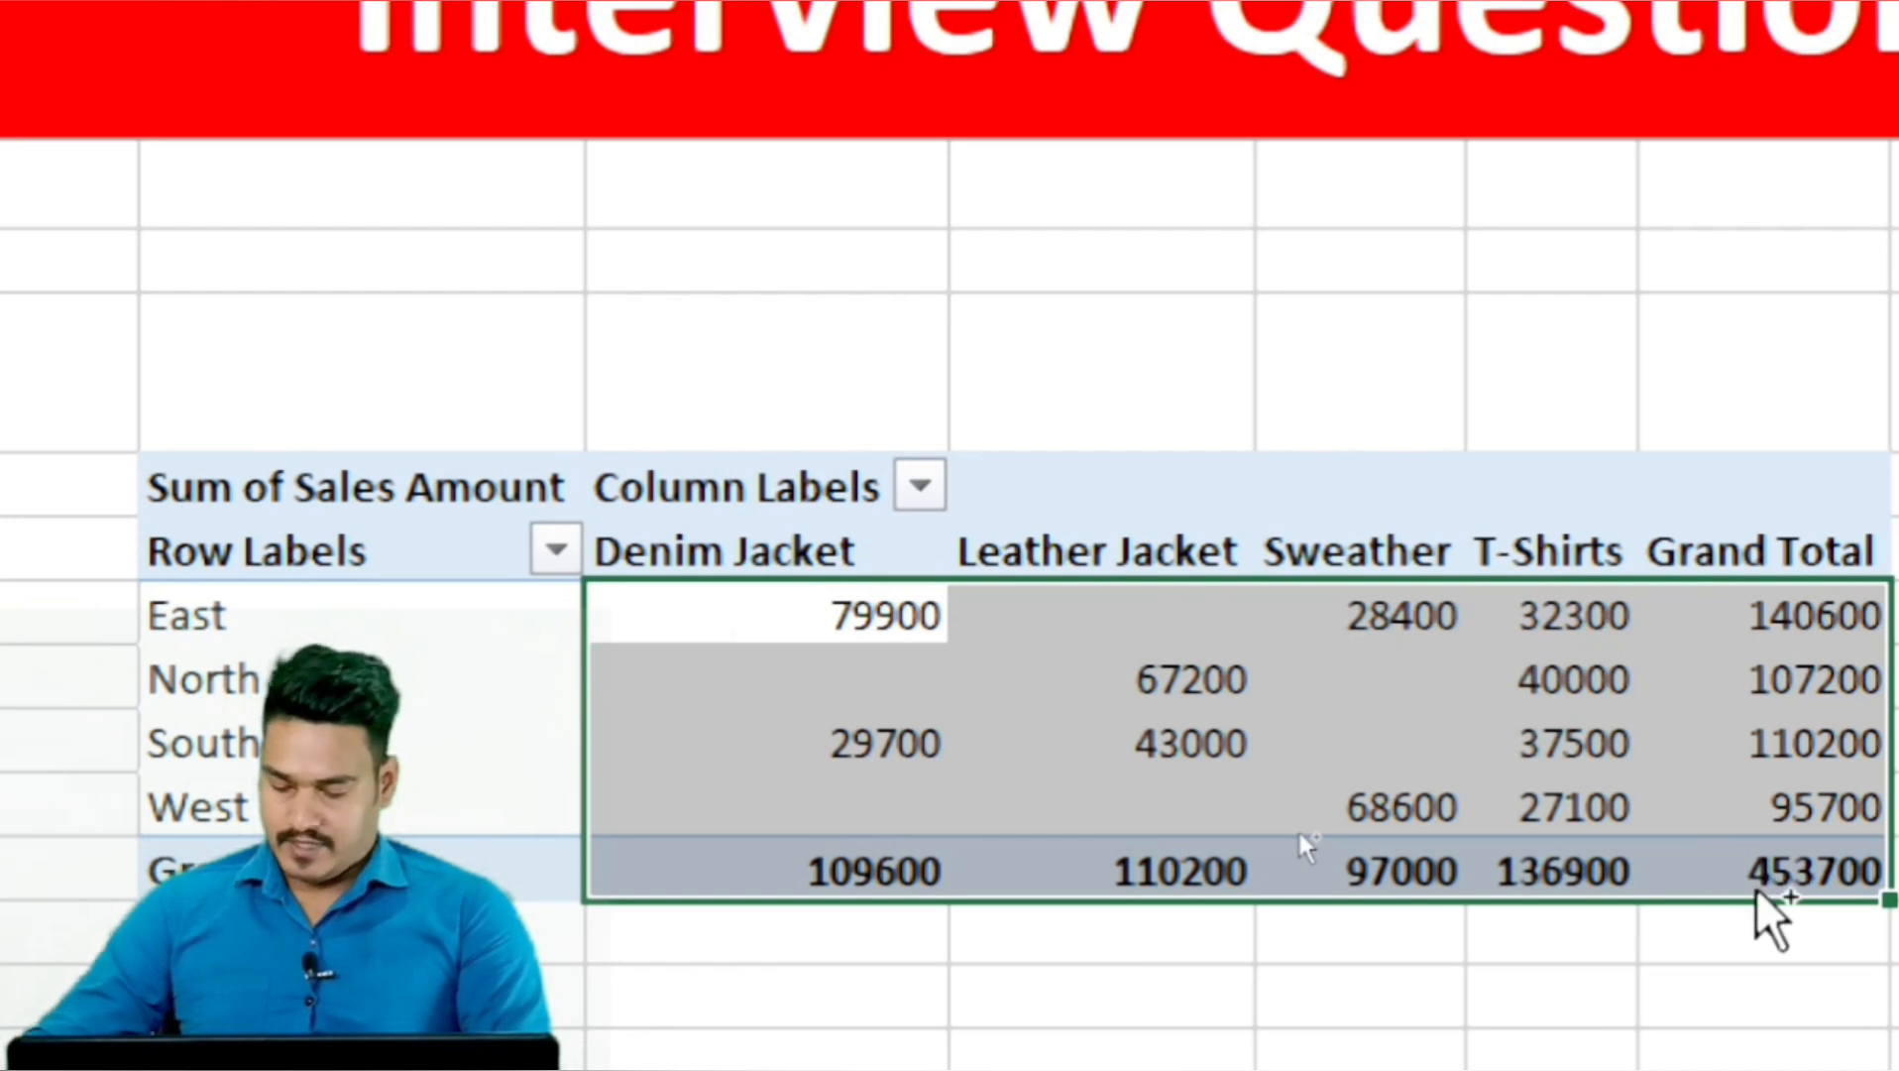
key("ctrl+shift+4")
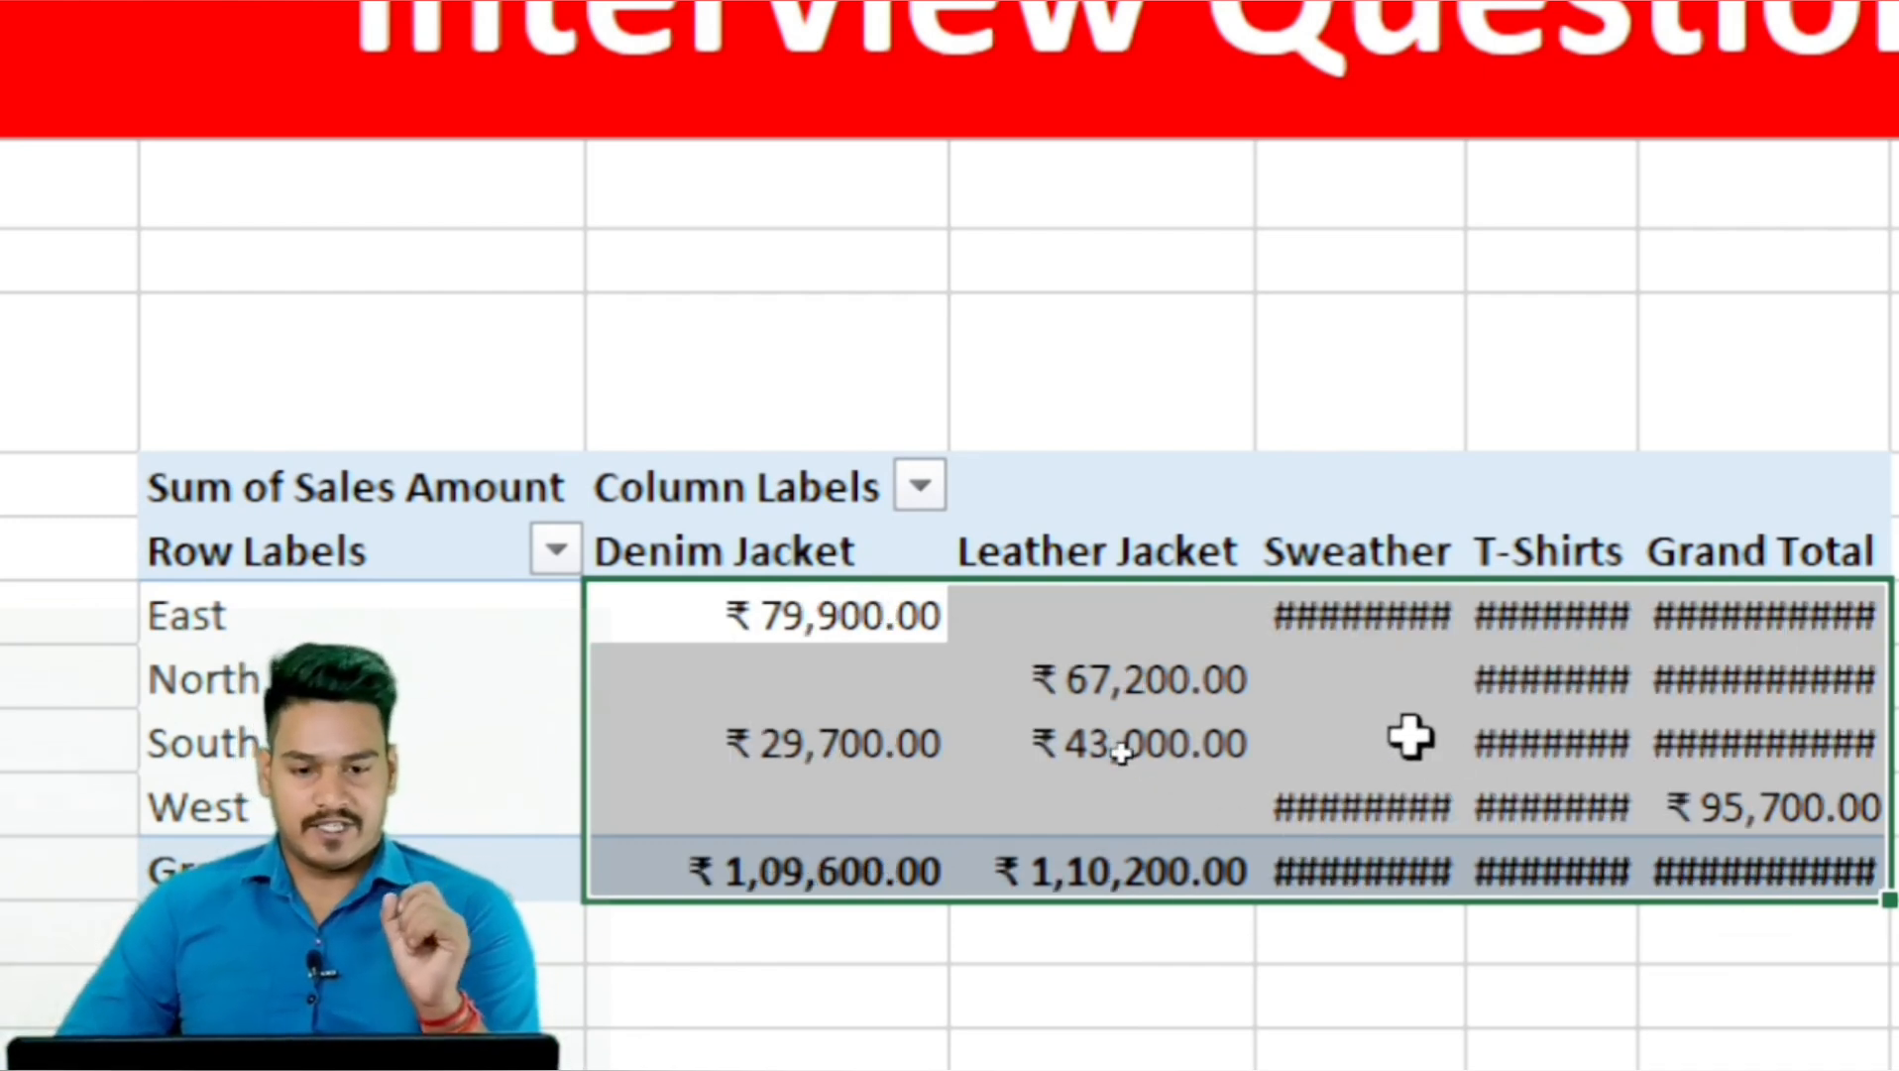
mouse_move(1346, 627)
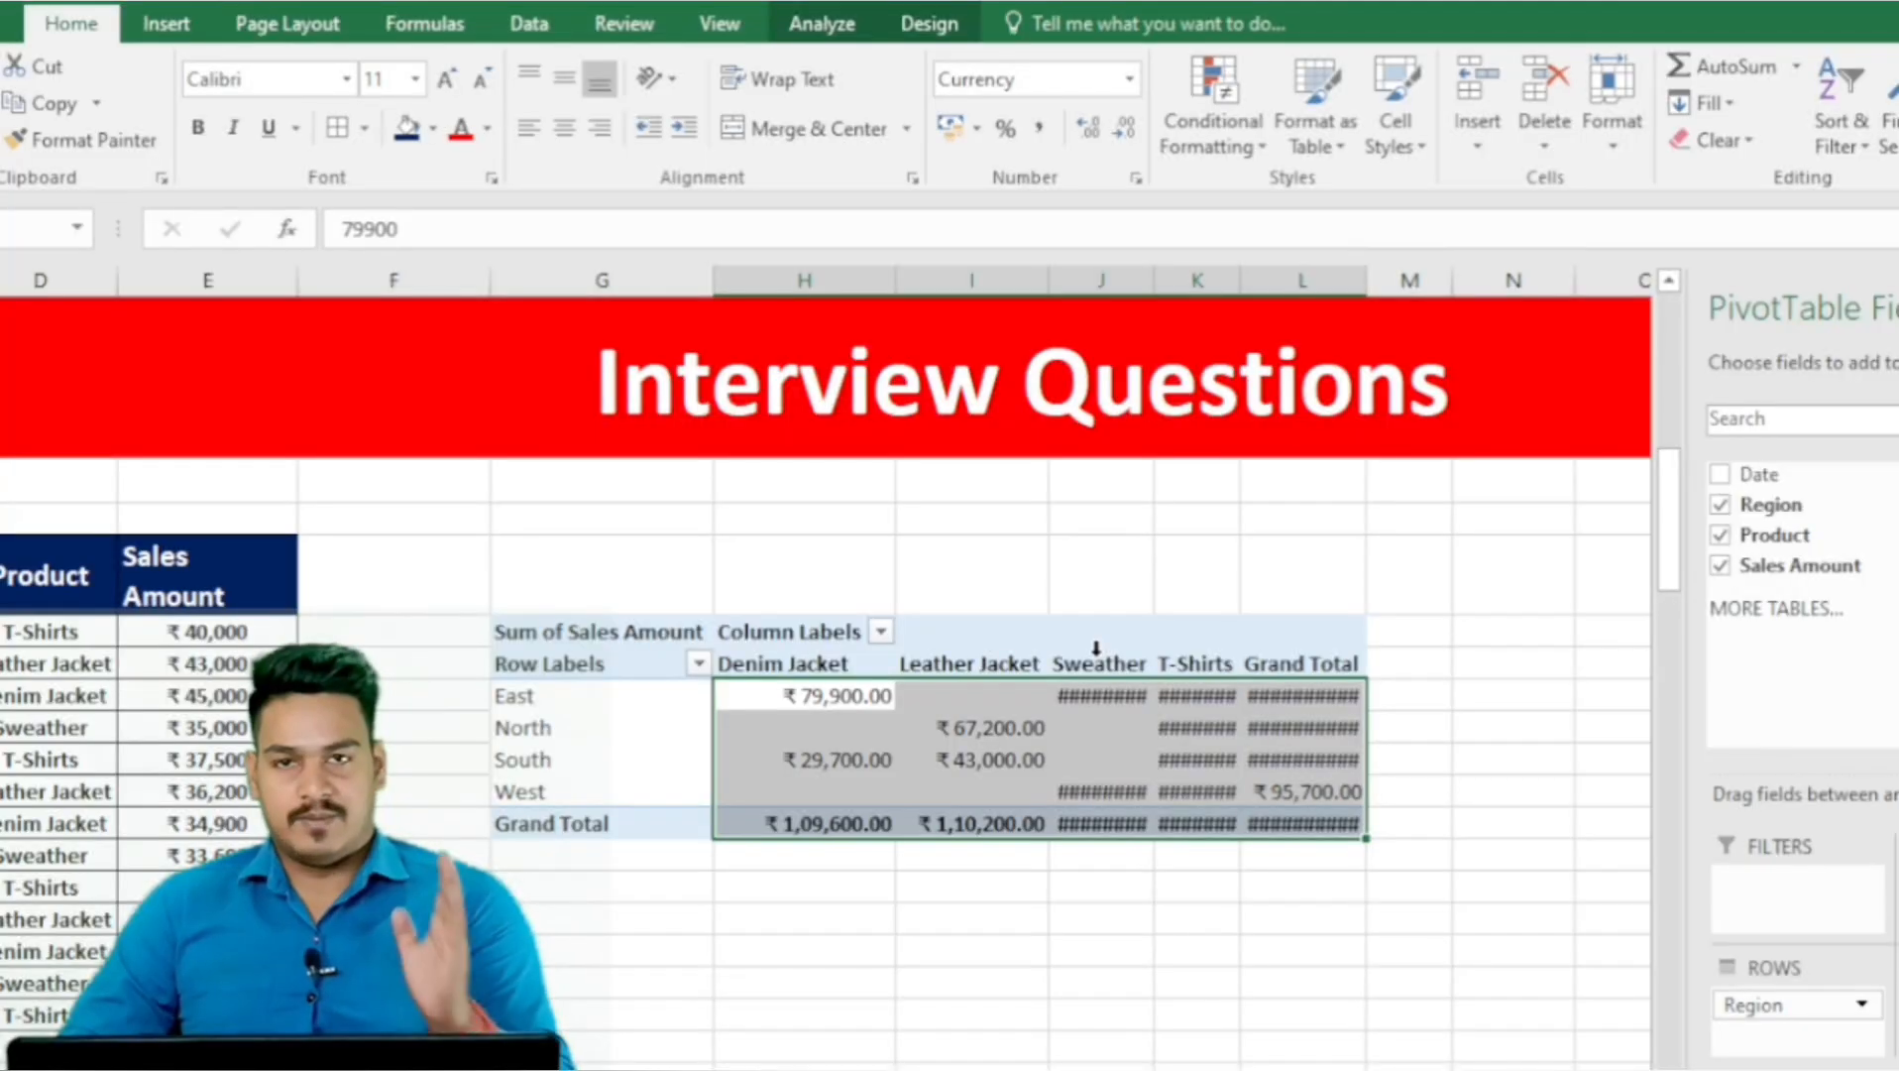
left_click(1123, 128)
left_click(1123, 128)
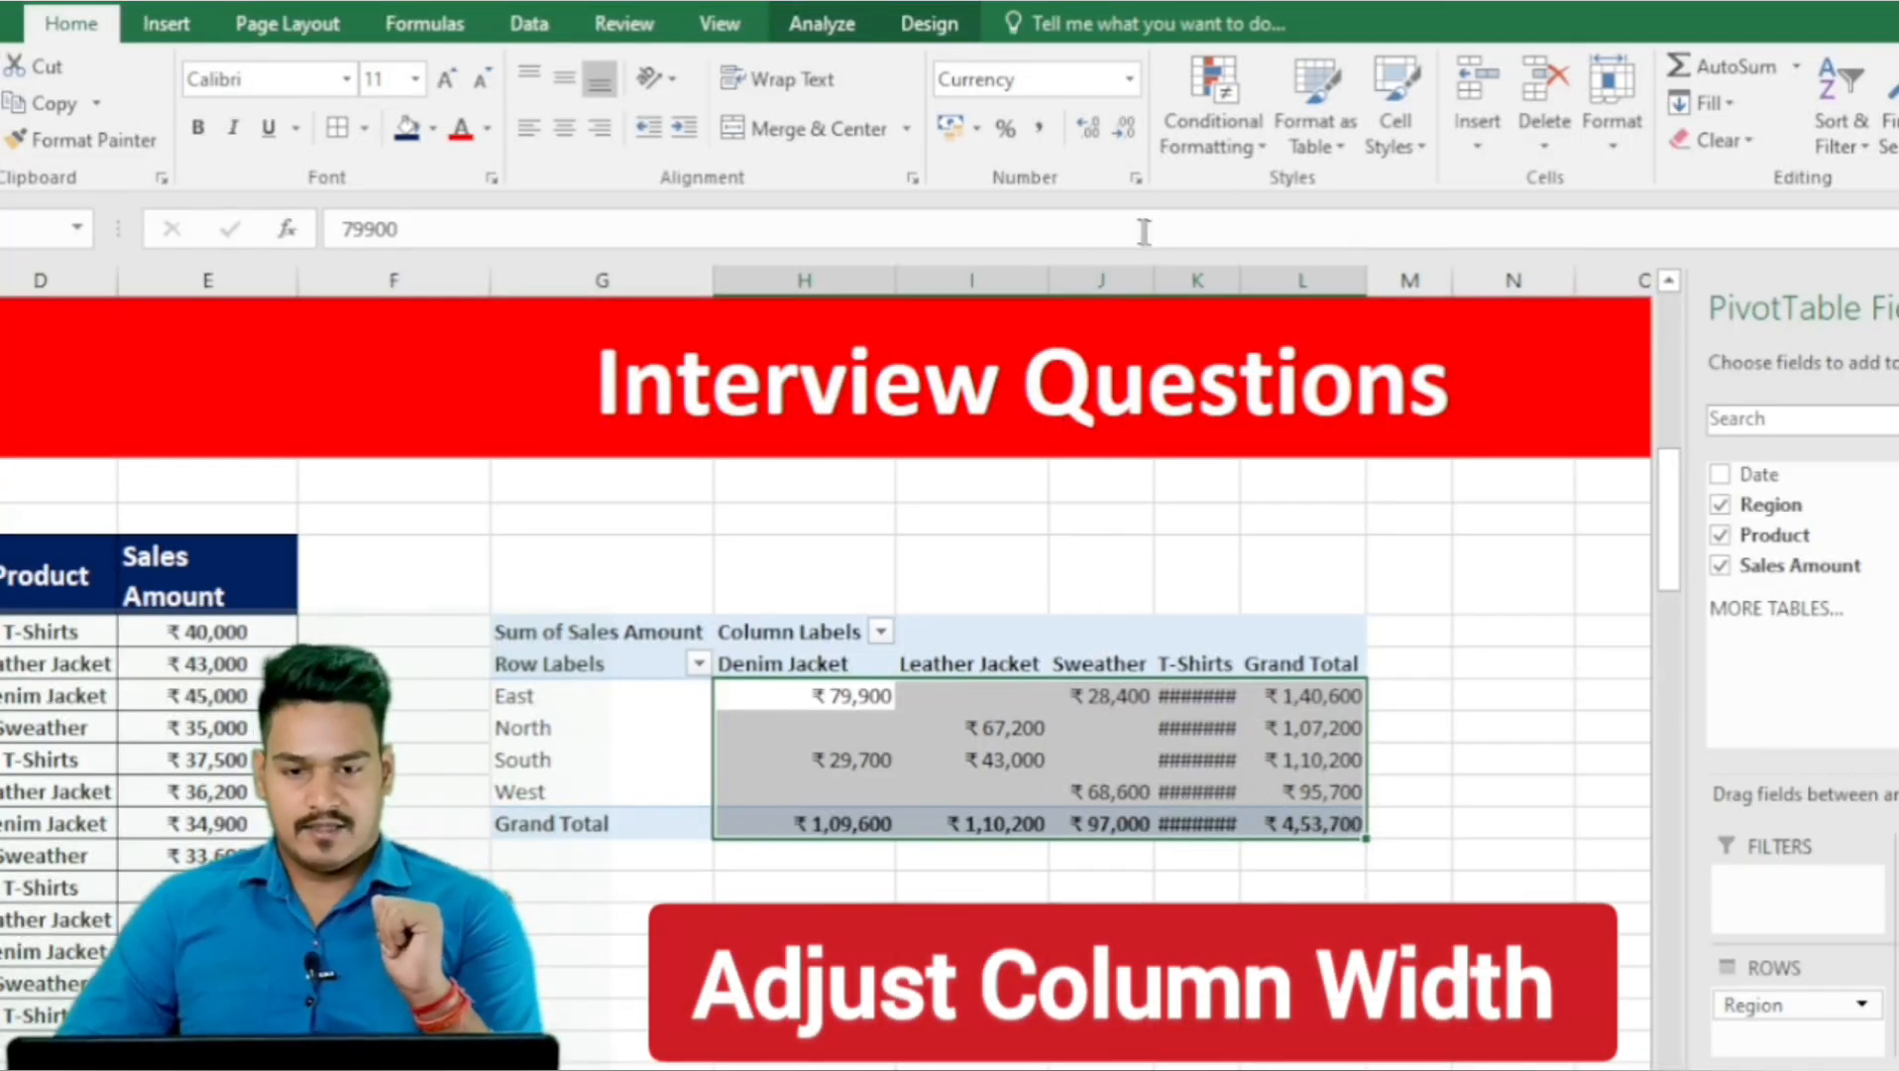
double_click(1240, 280)
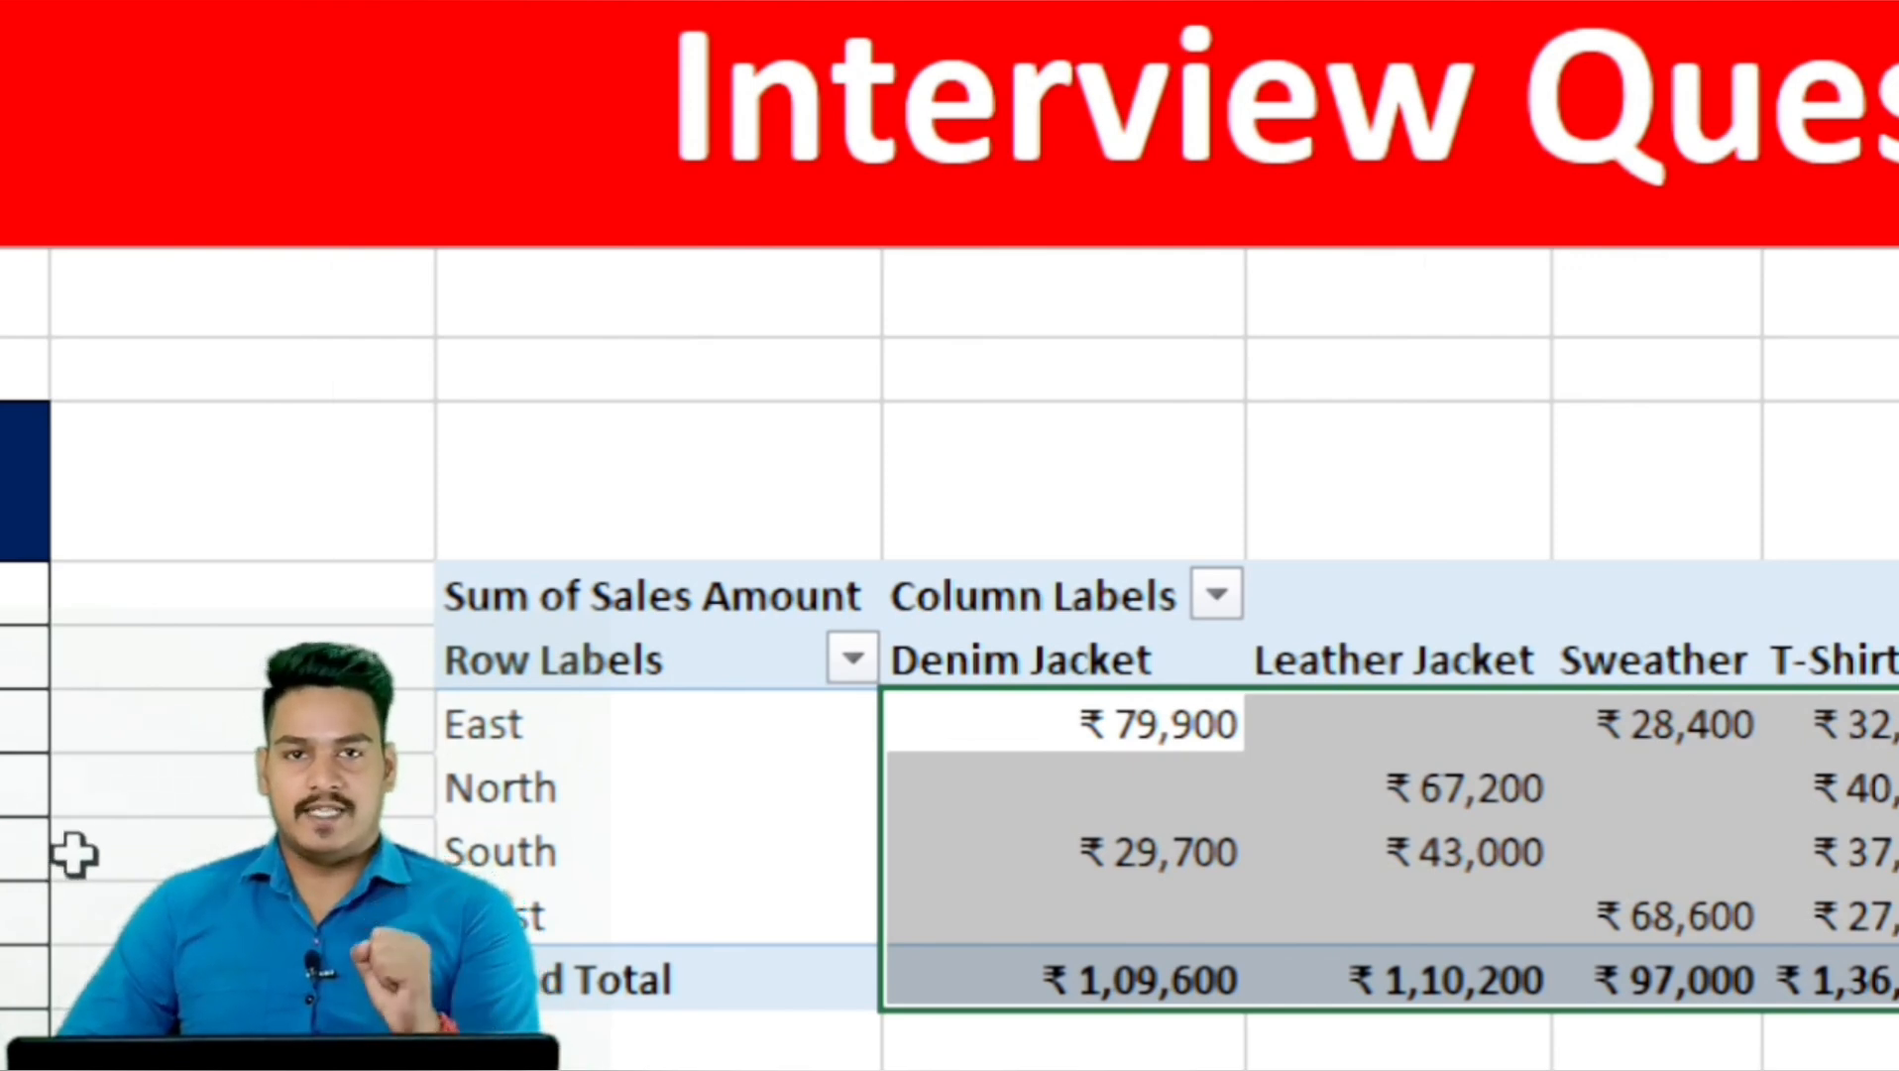
mouse_move(1581, 739)
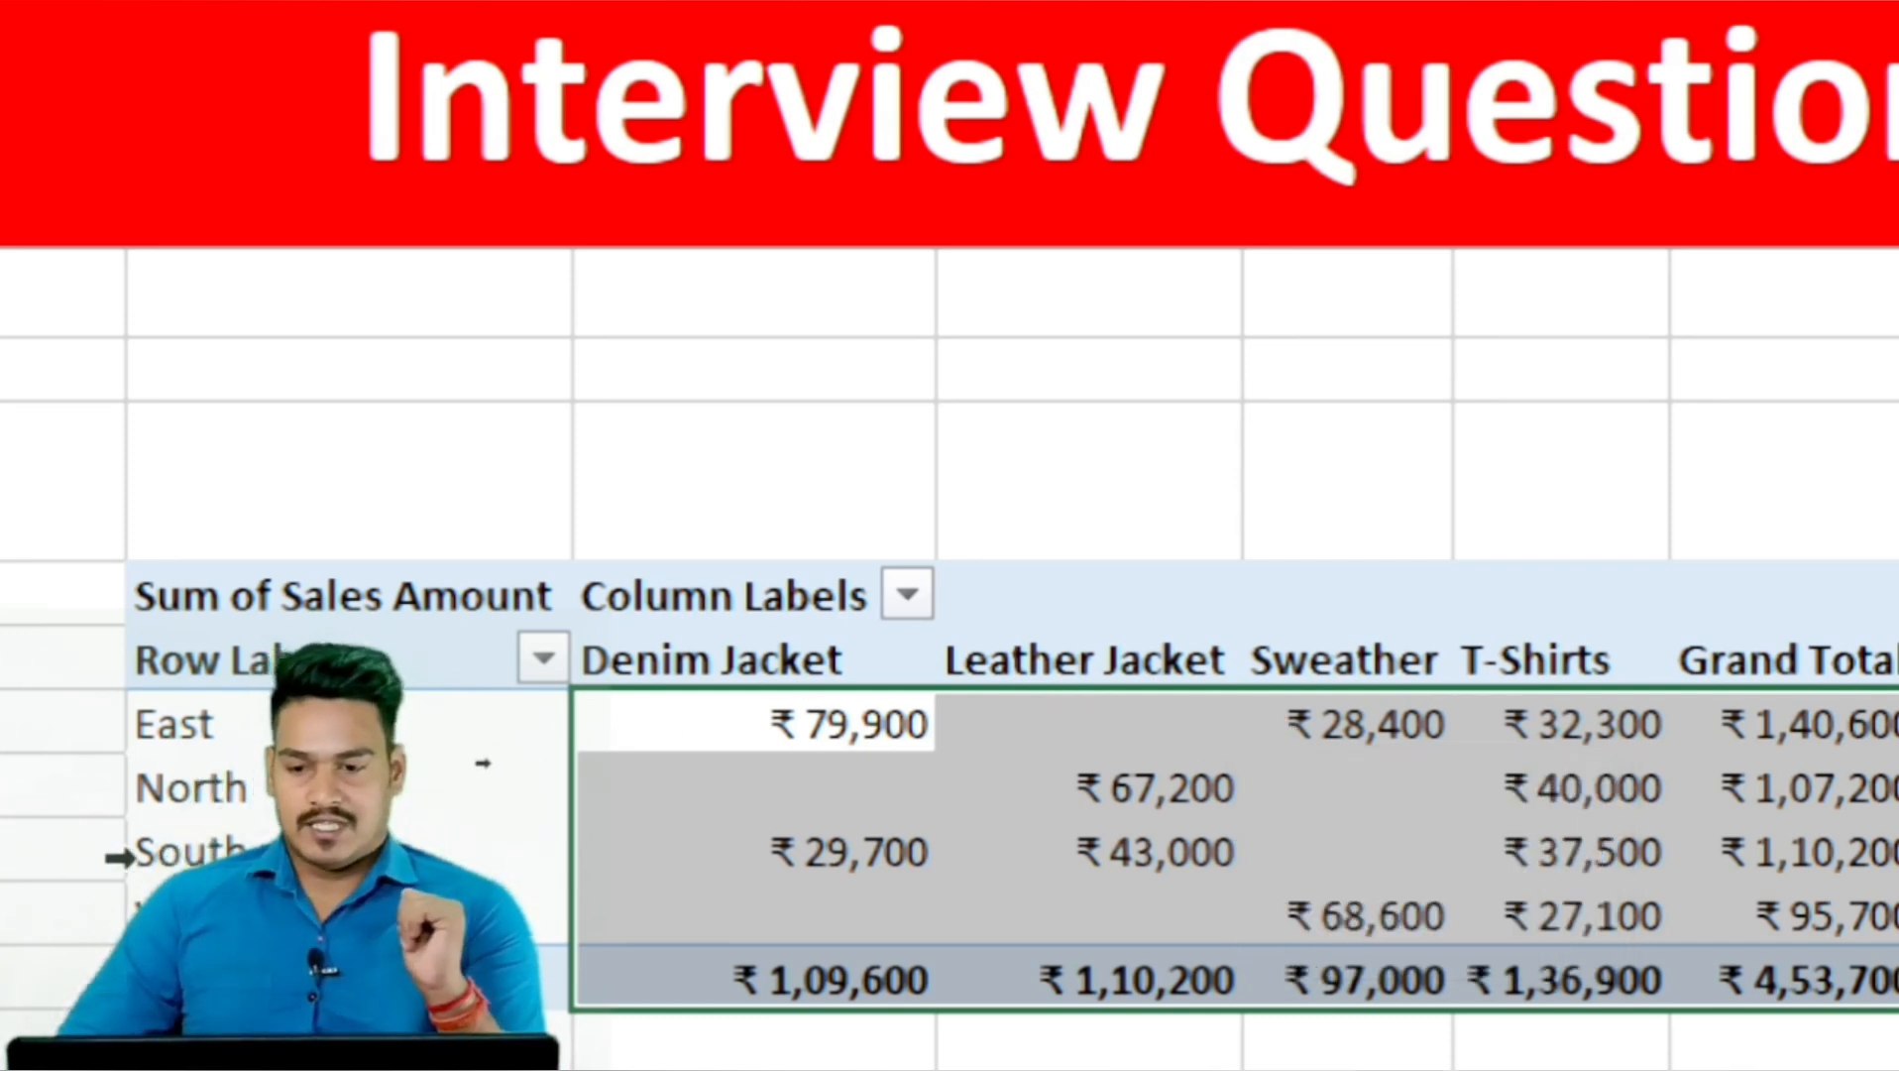
left_click(132, 788)
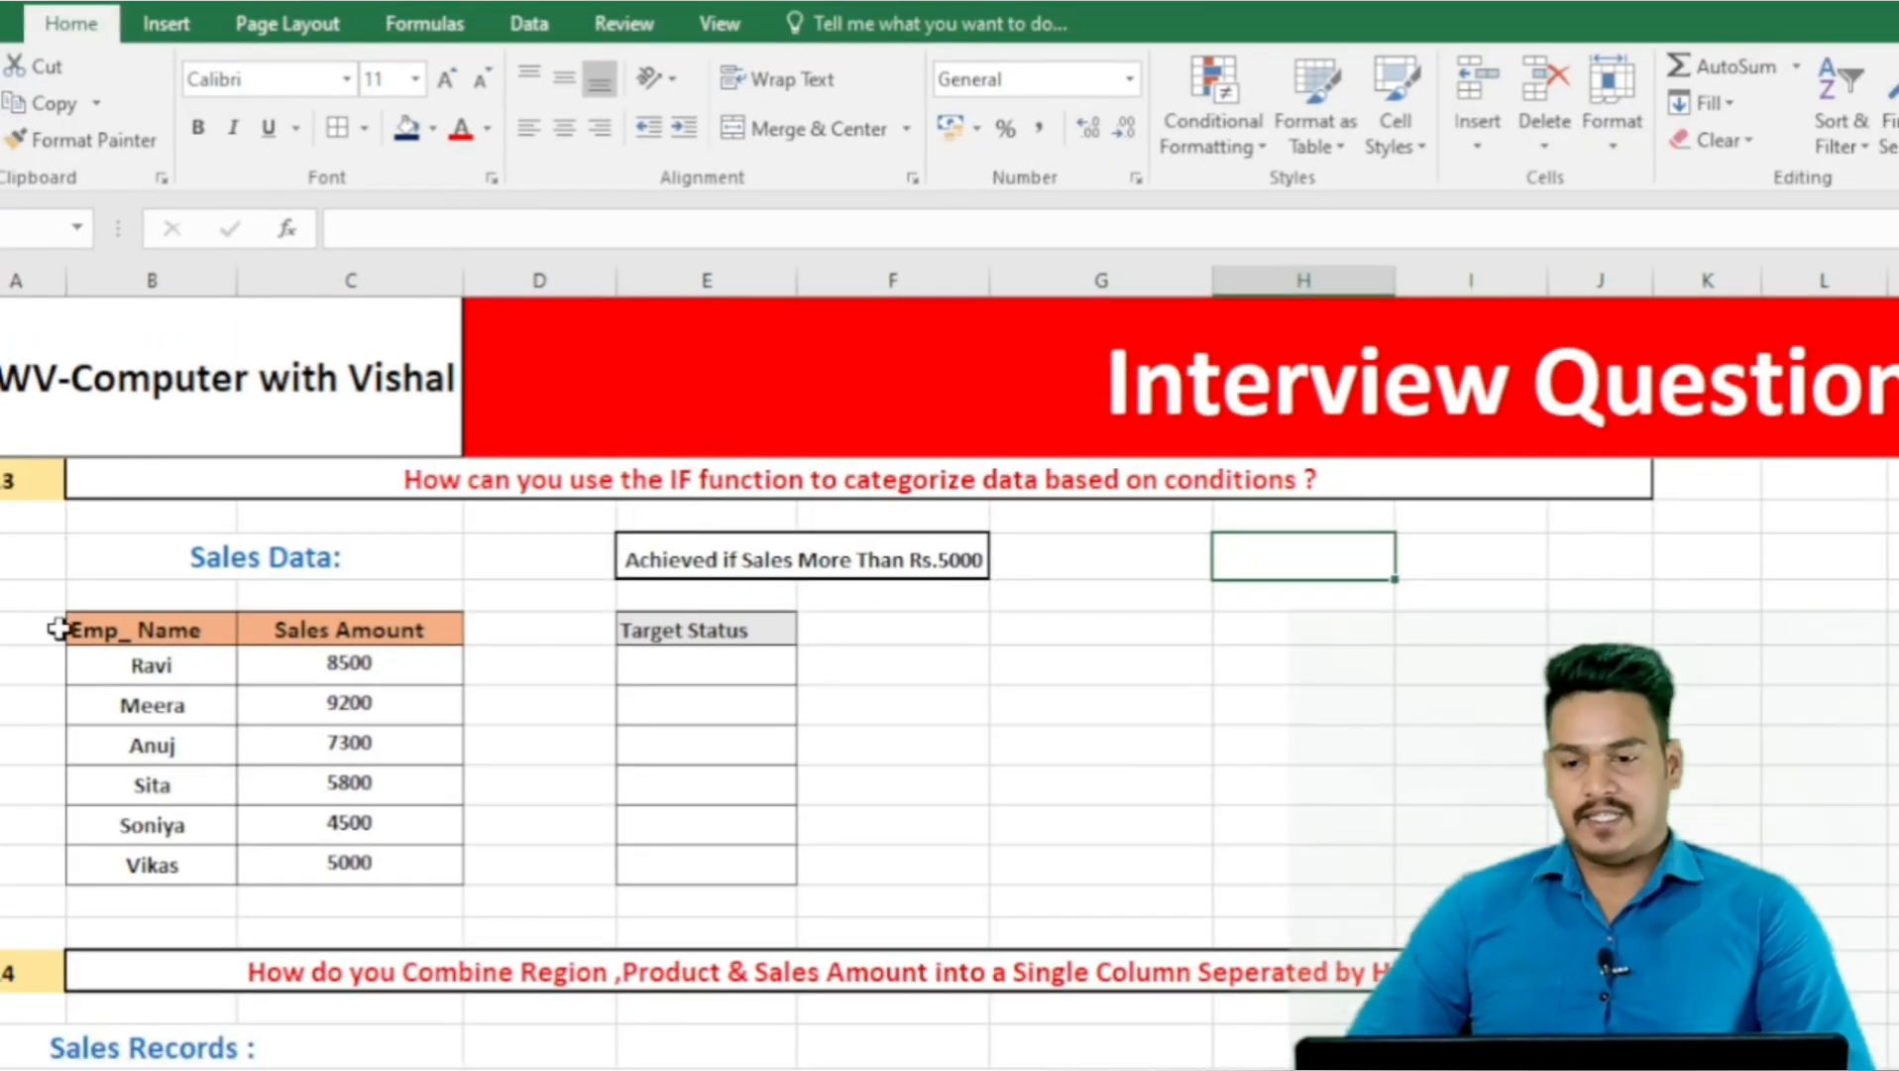
left_click(117, 699)
key("ctrl+a")
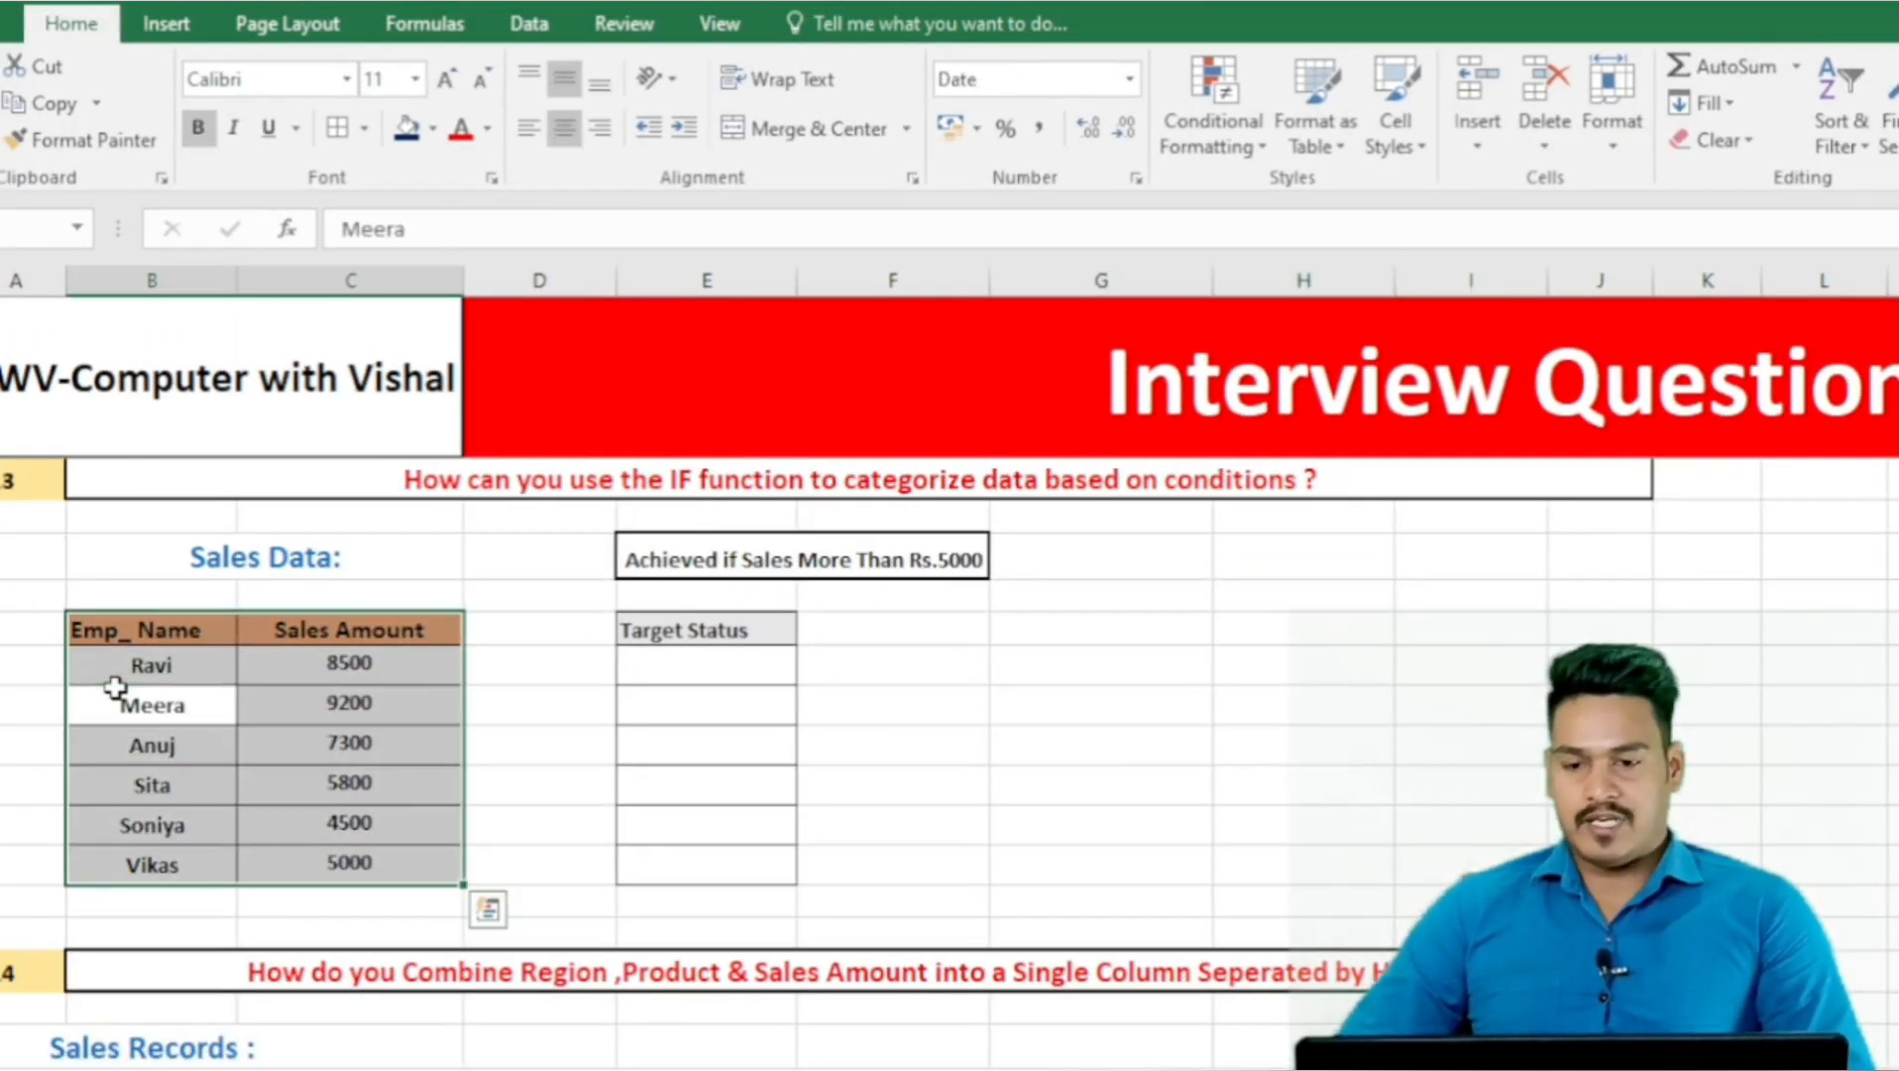
left_click(966, 729)
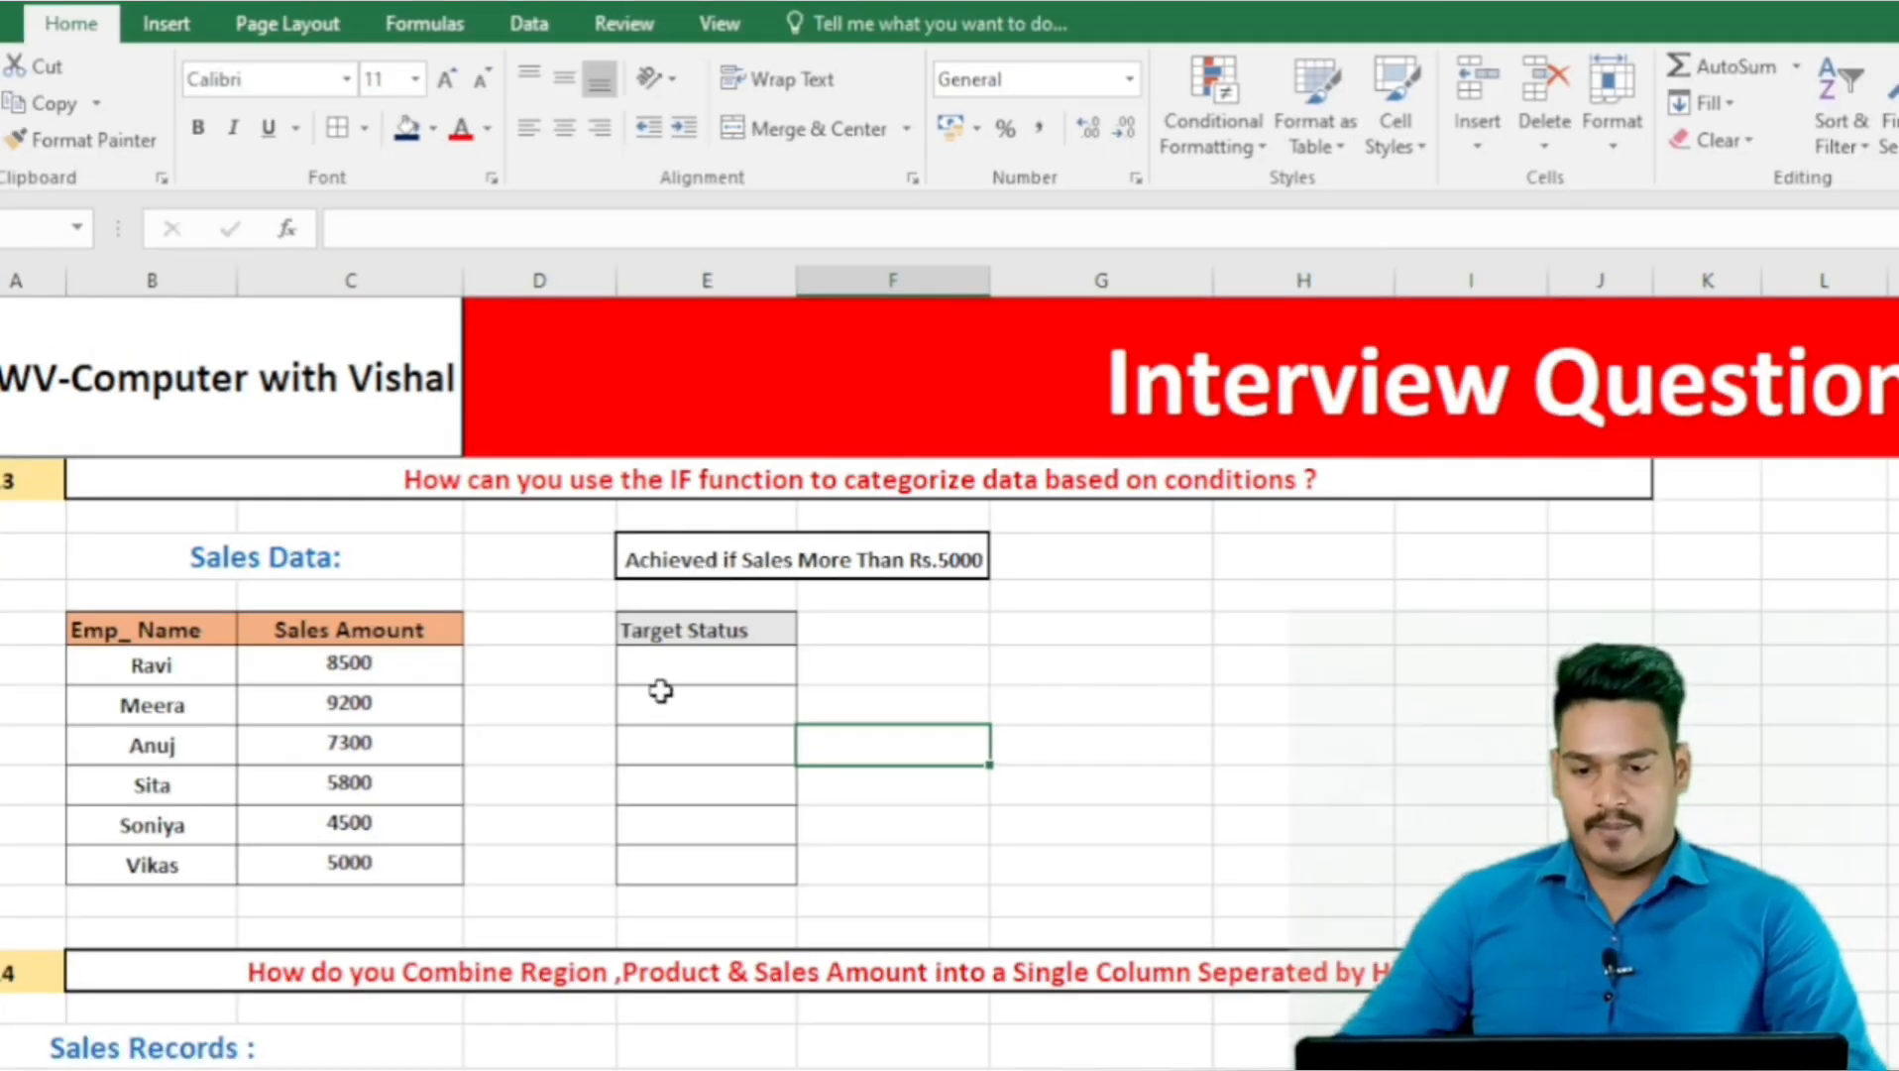
Begin an IF formula across all six Target Status cells, testing whether the first sales amount satisfies C68>=5000
left_click(652, 753)
left_click_drag(677, 671, 716, 858)
type("=")
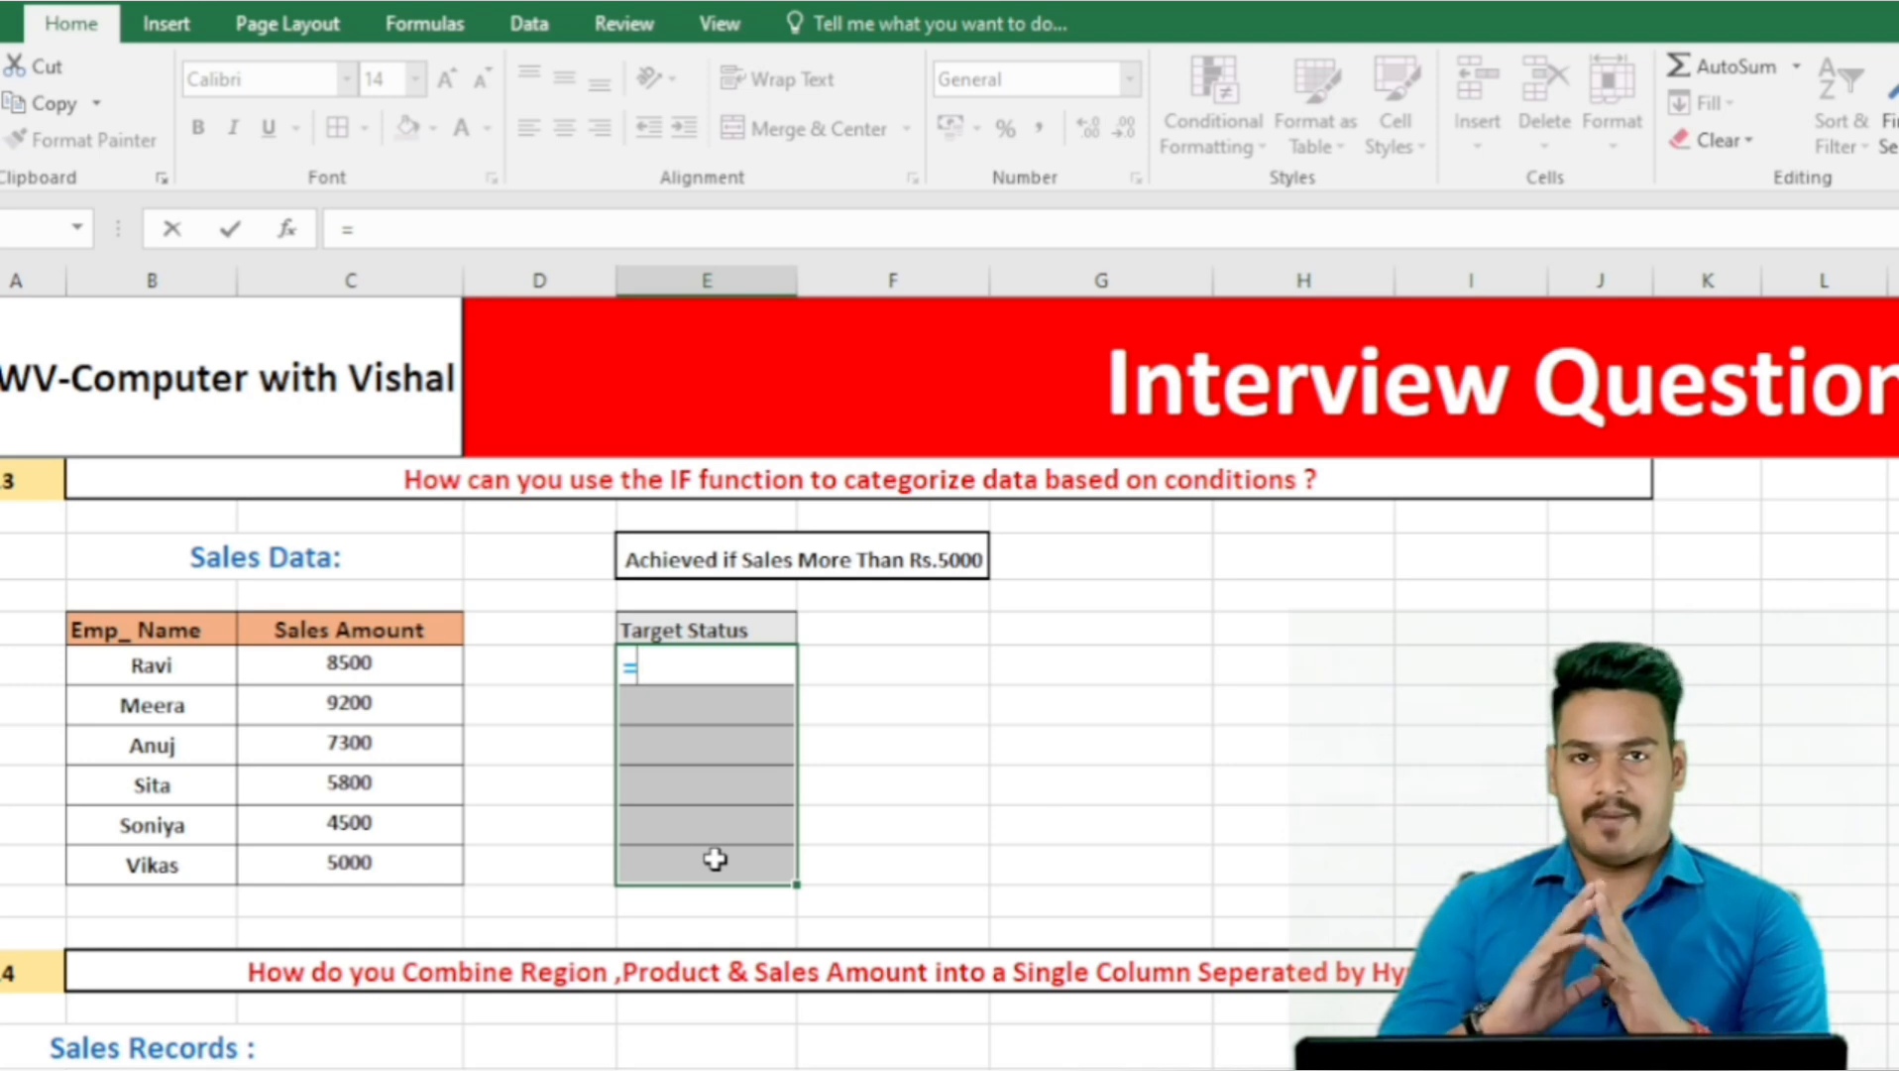
type("IF(")
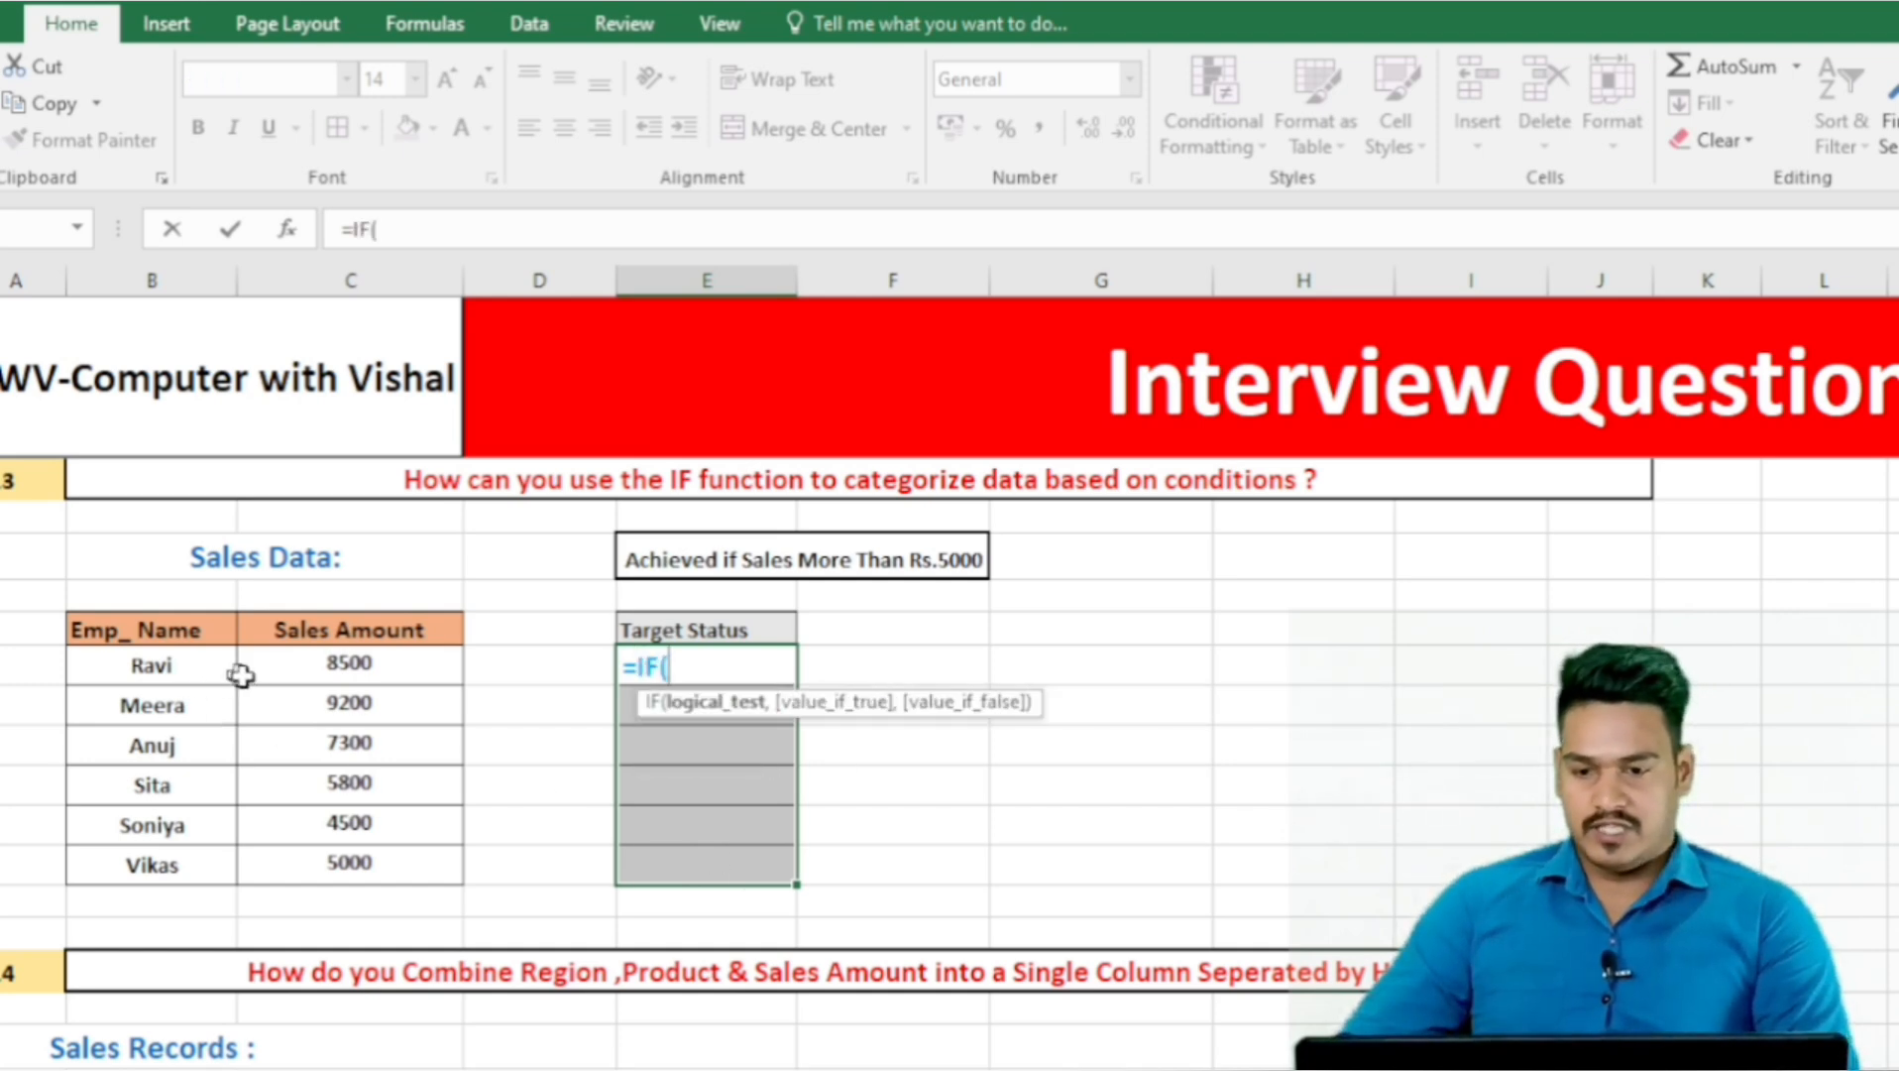
left_click(273, 680)
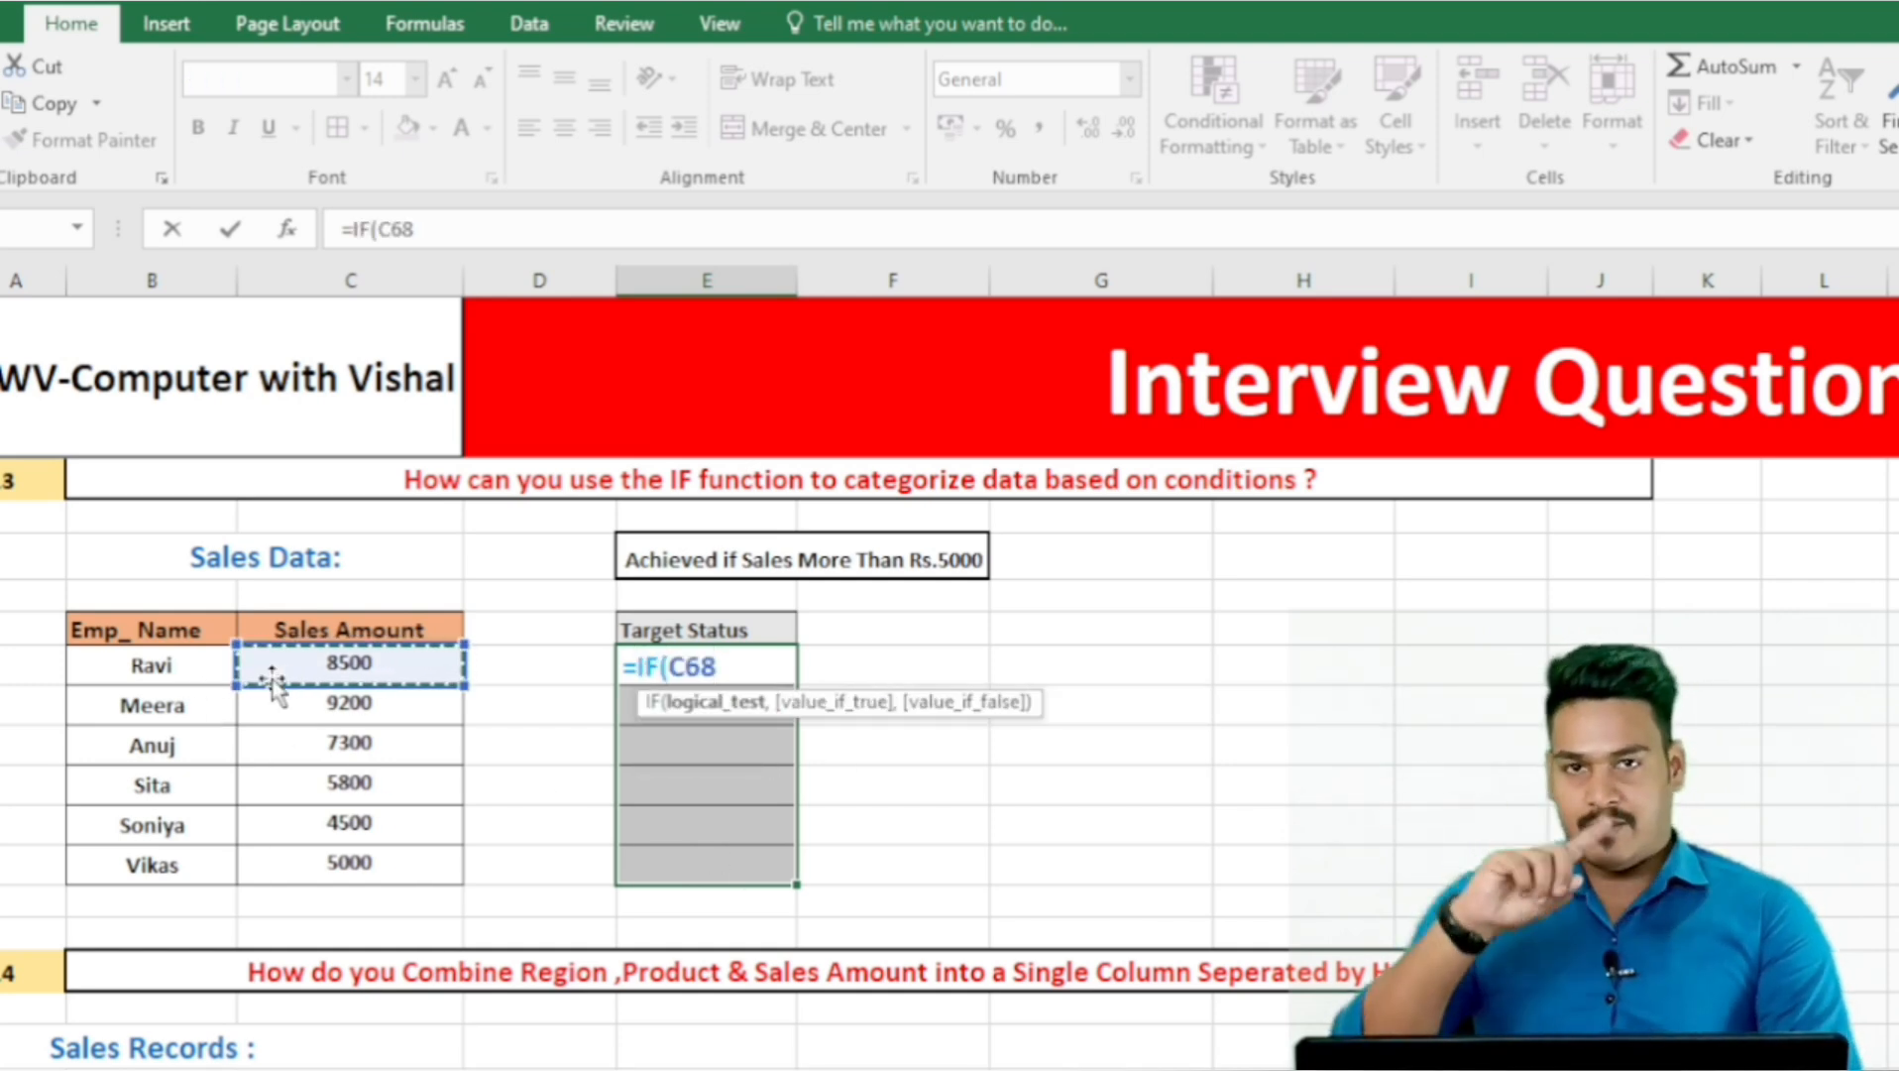
type(">")
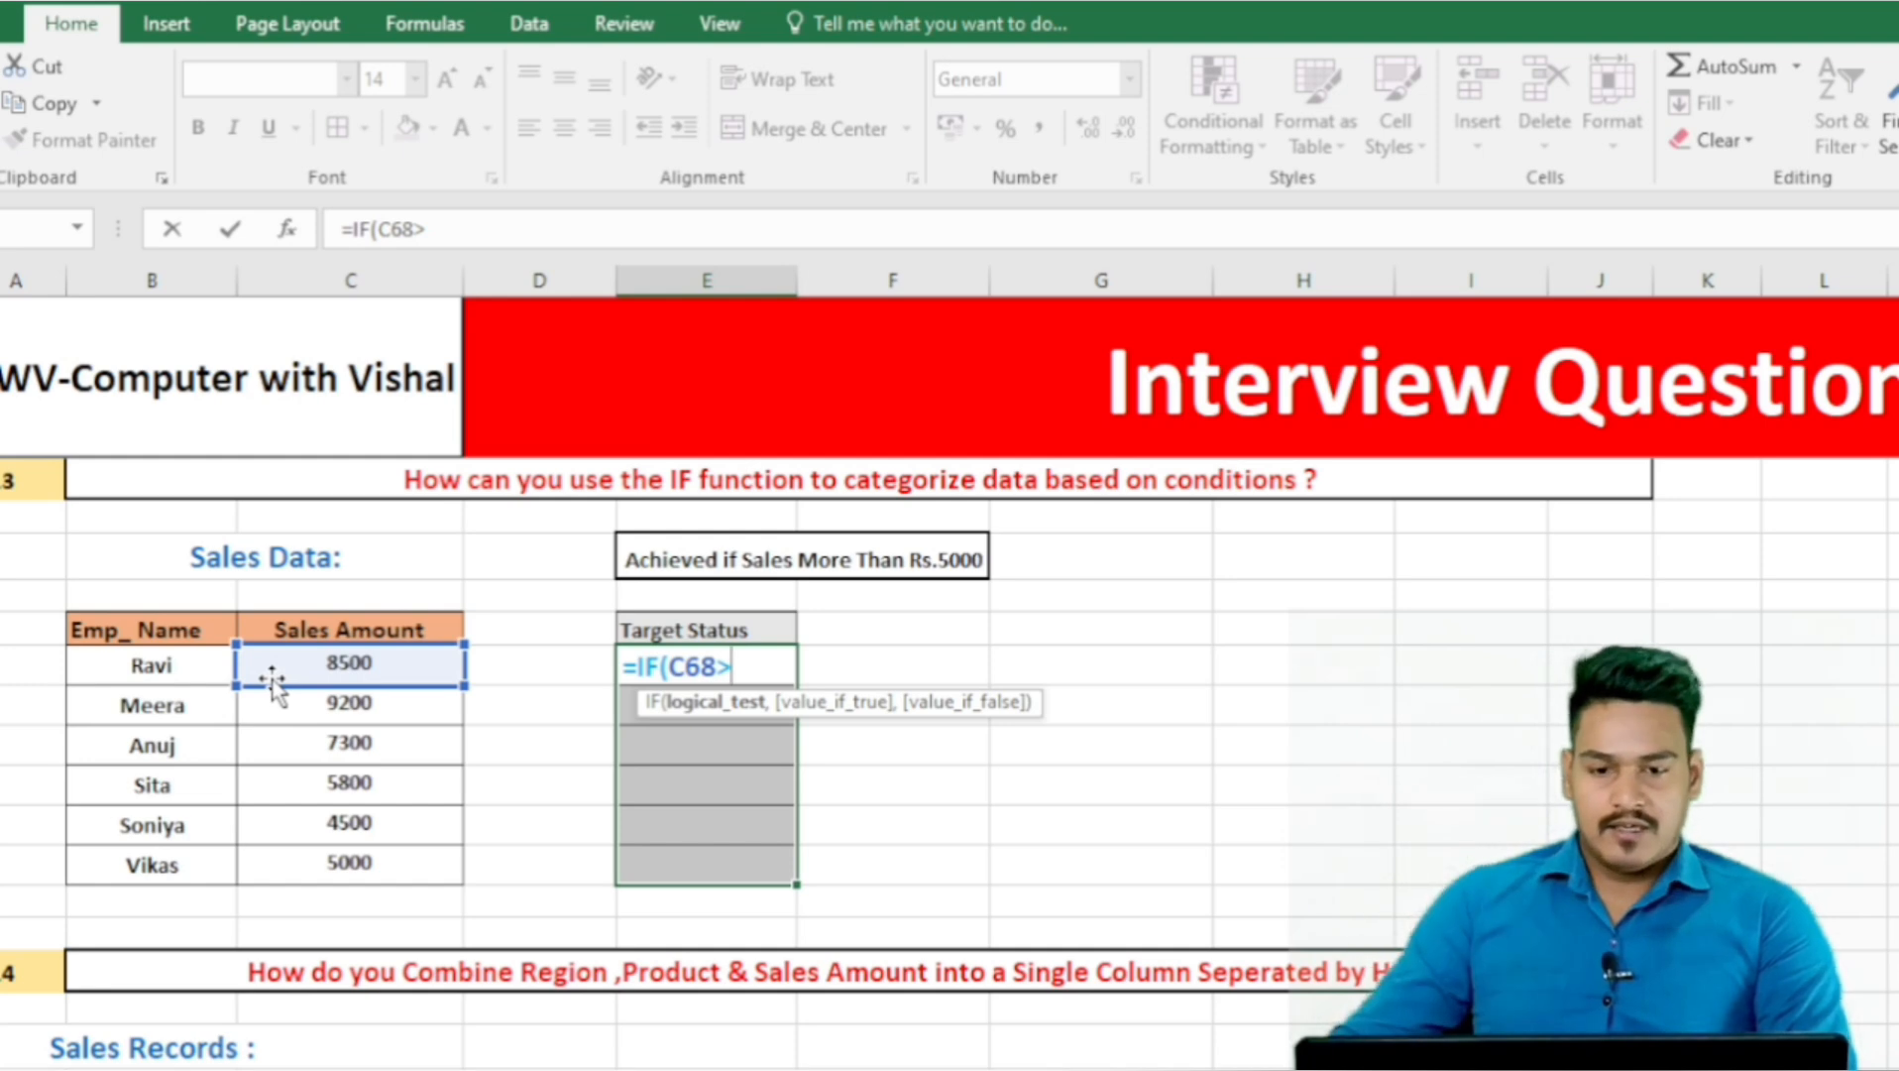
type("=500")
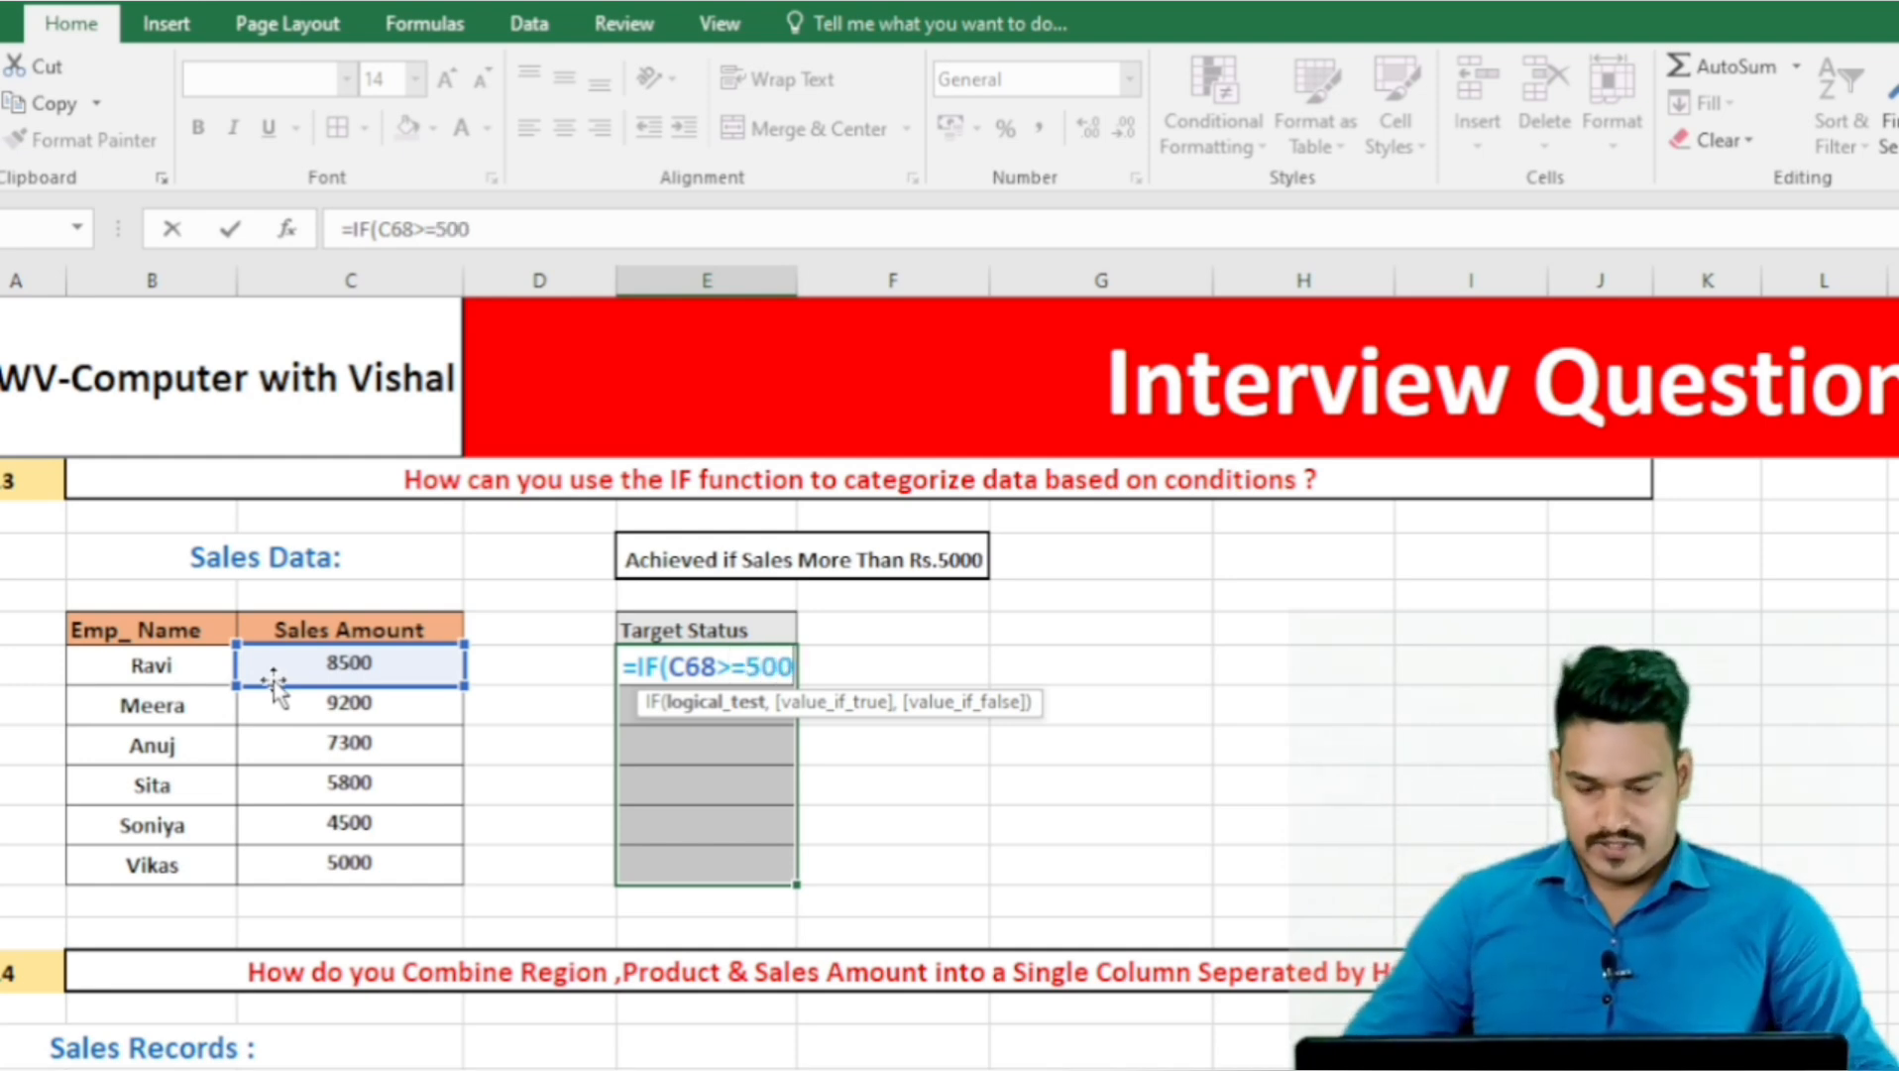
type("0,")
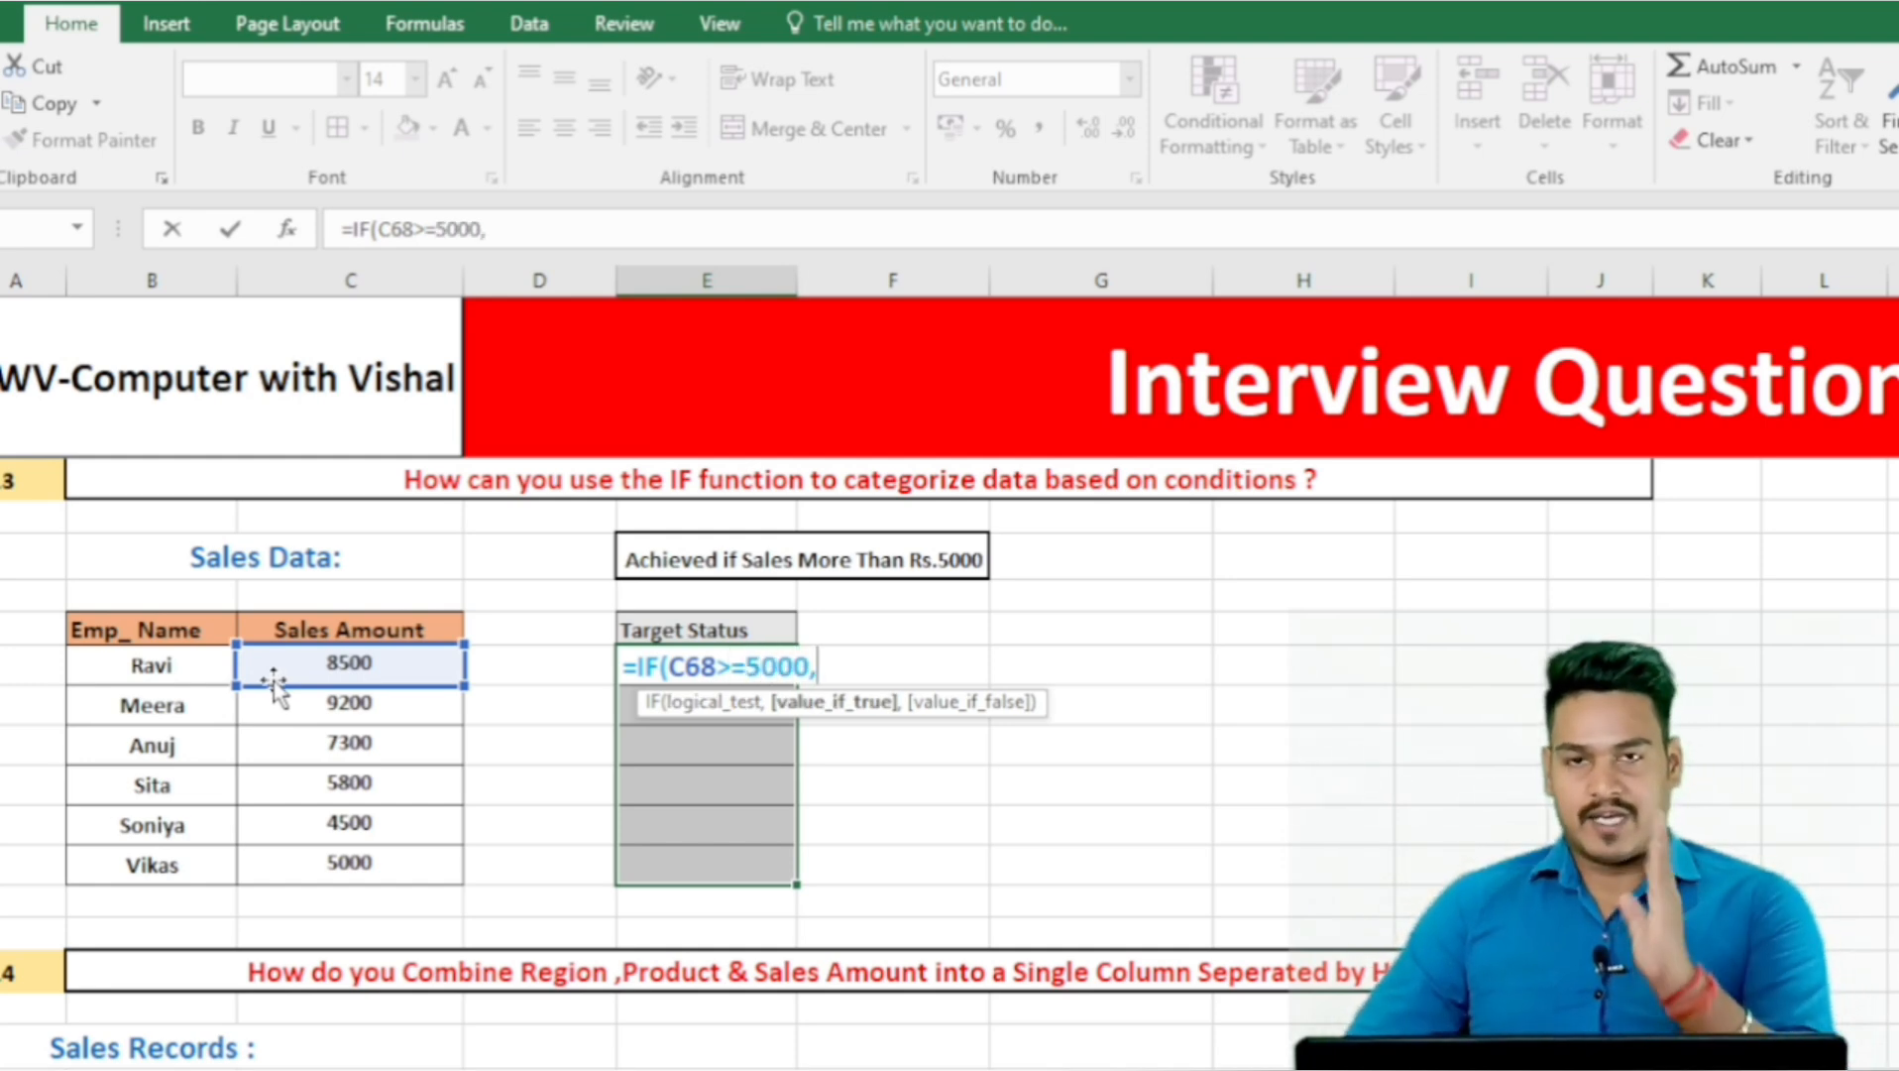
Complete the IF formula with "Target Achieved" when true and "Not Target Achieved" when false, and enter it in all selected cells
type("\"")
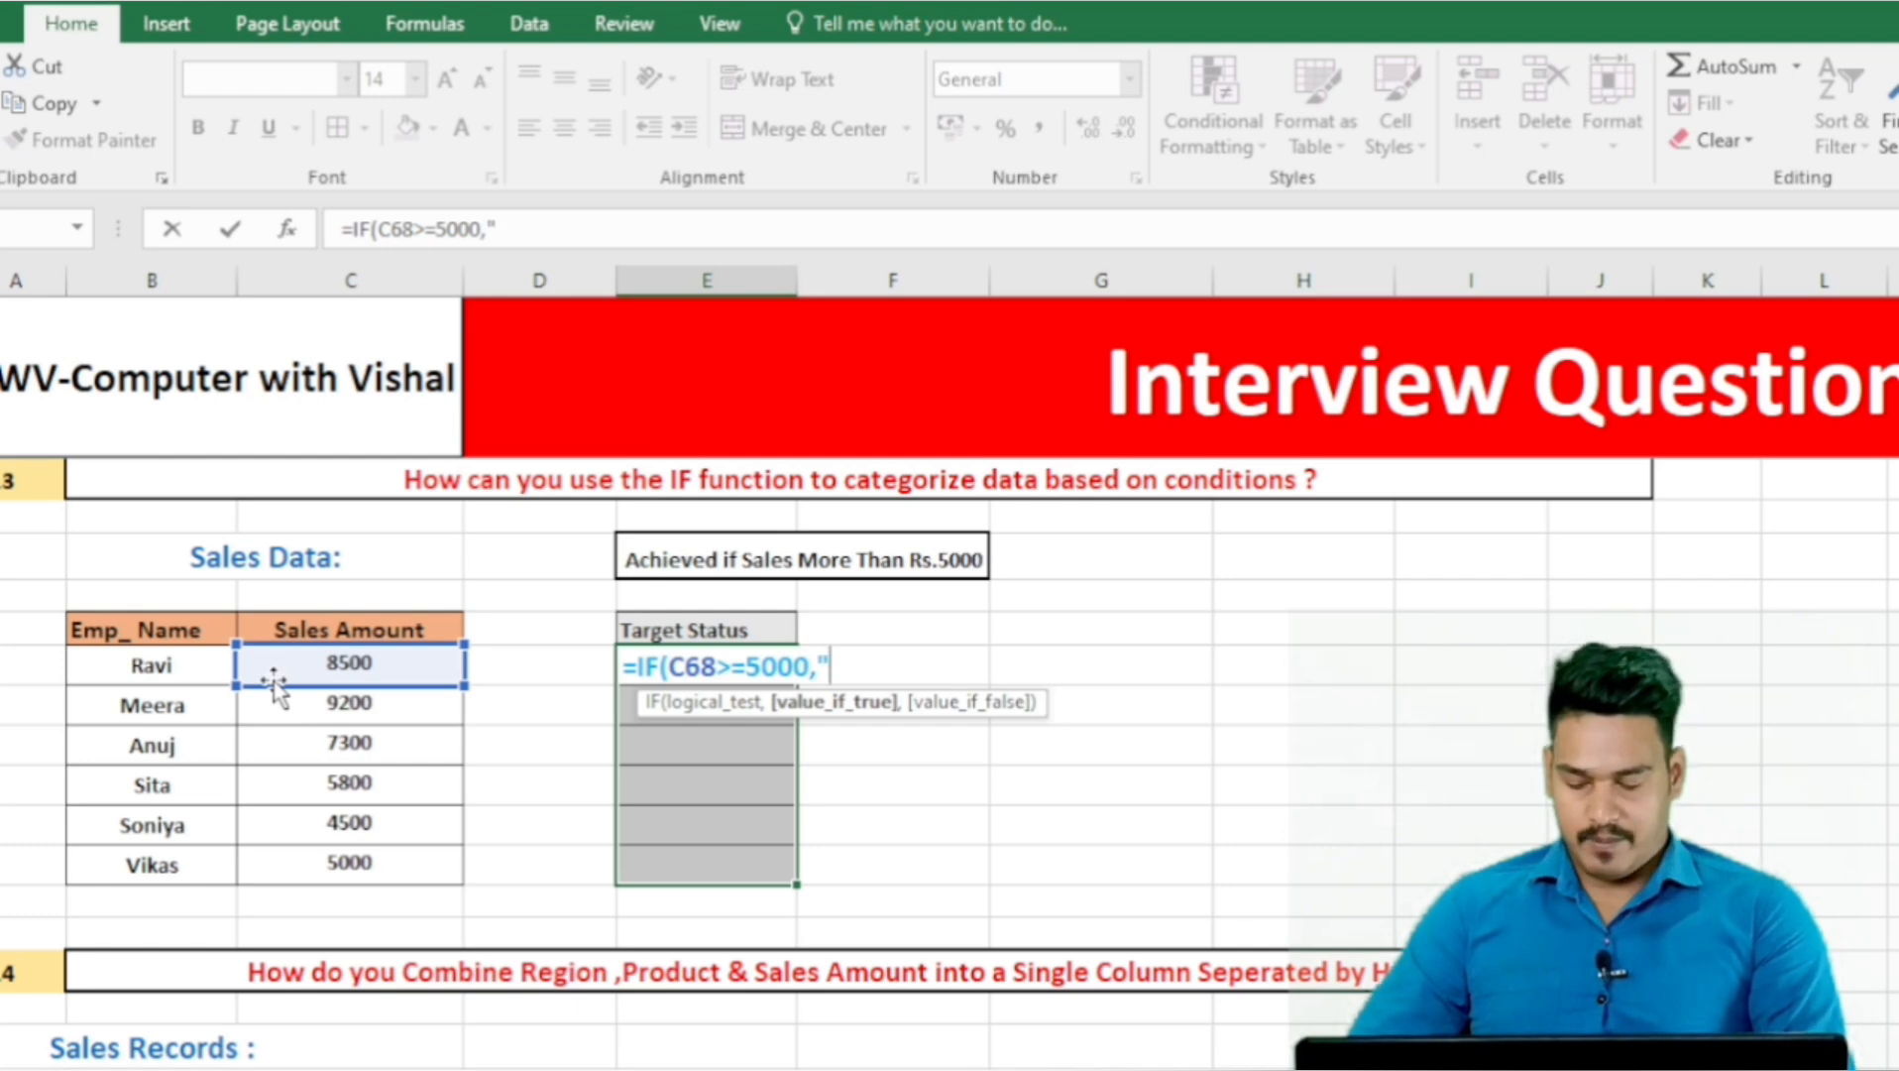
type("Targe")
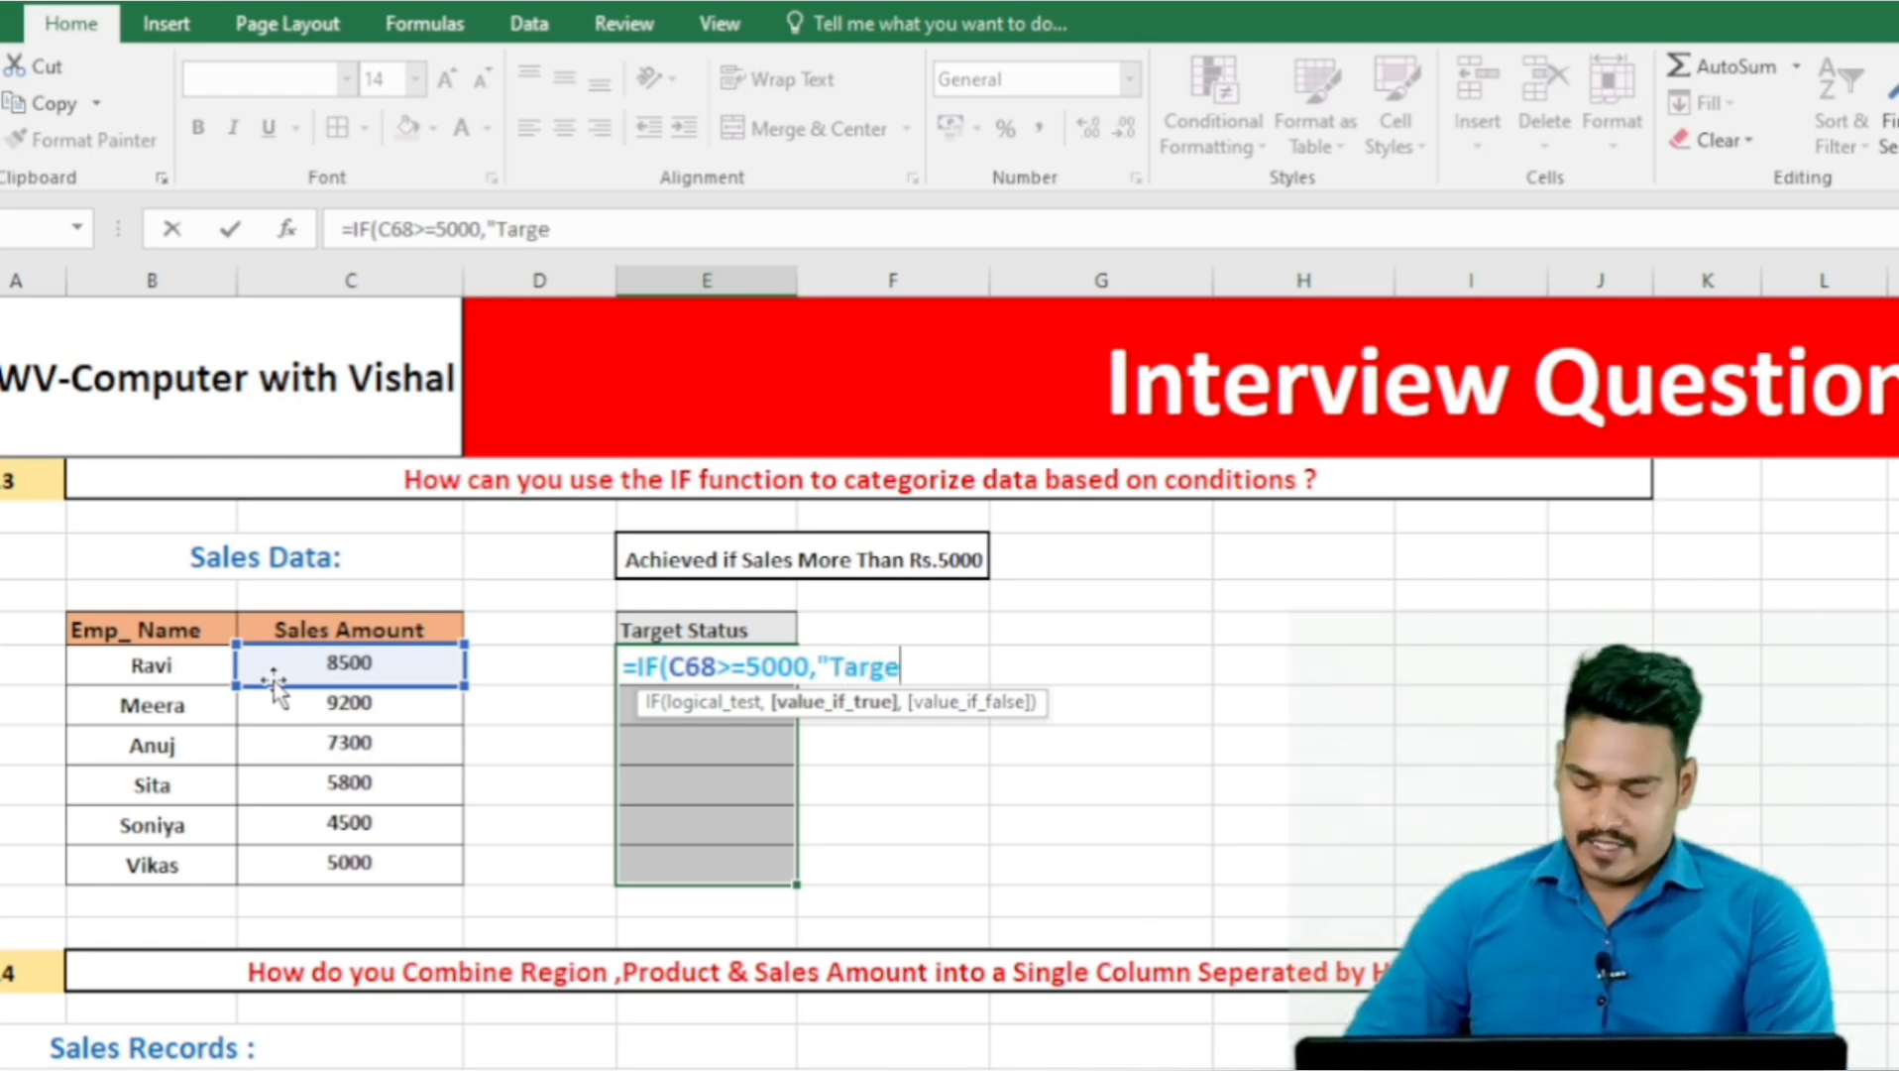
type("t Achieved\",")
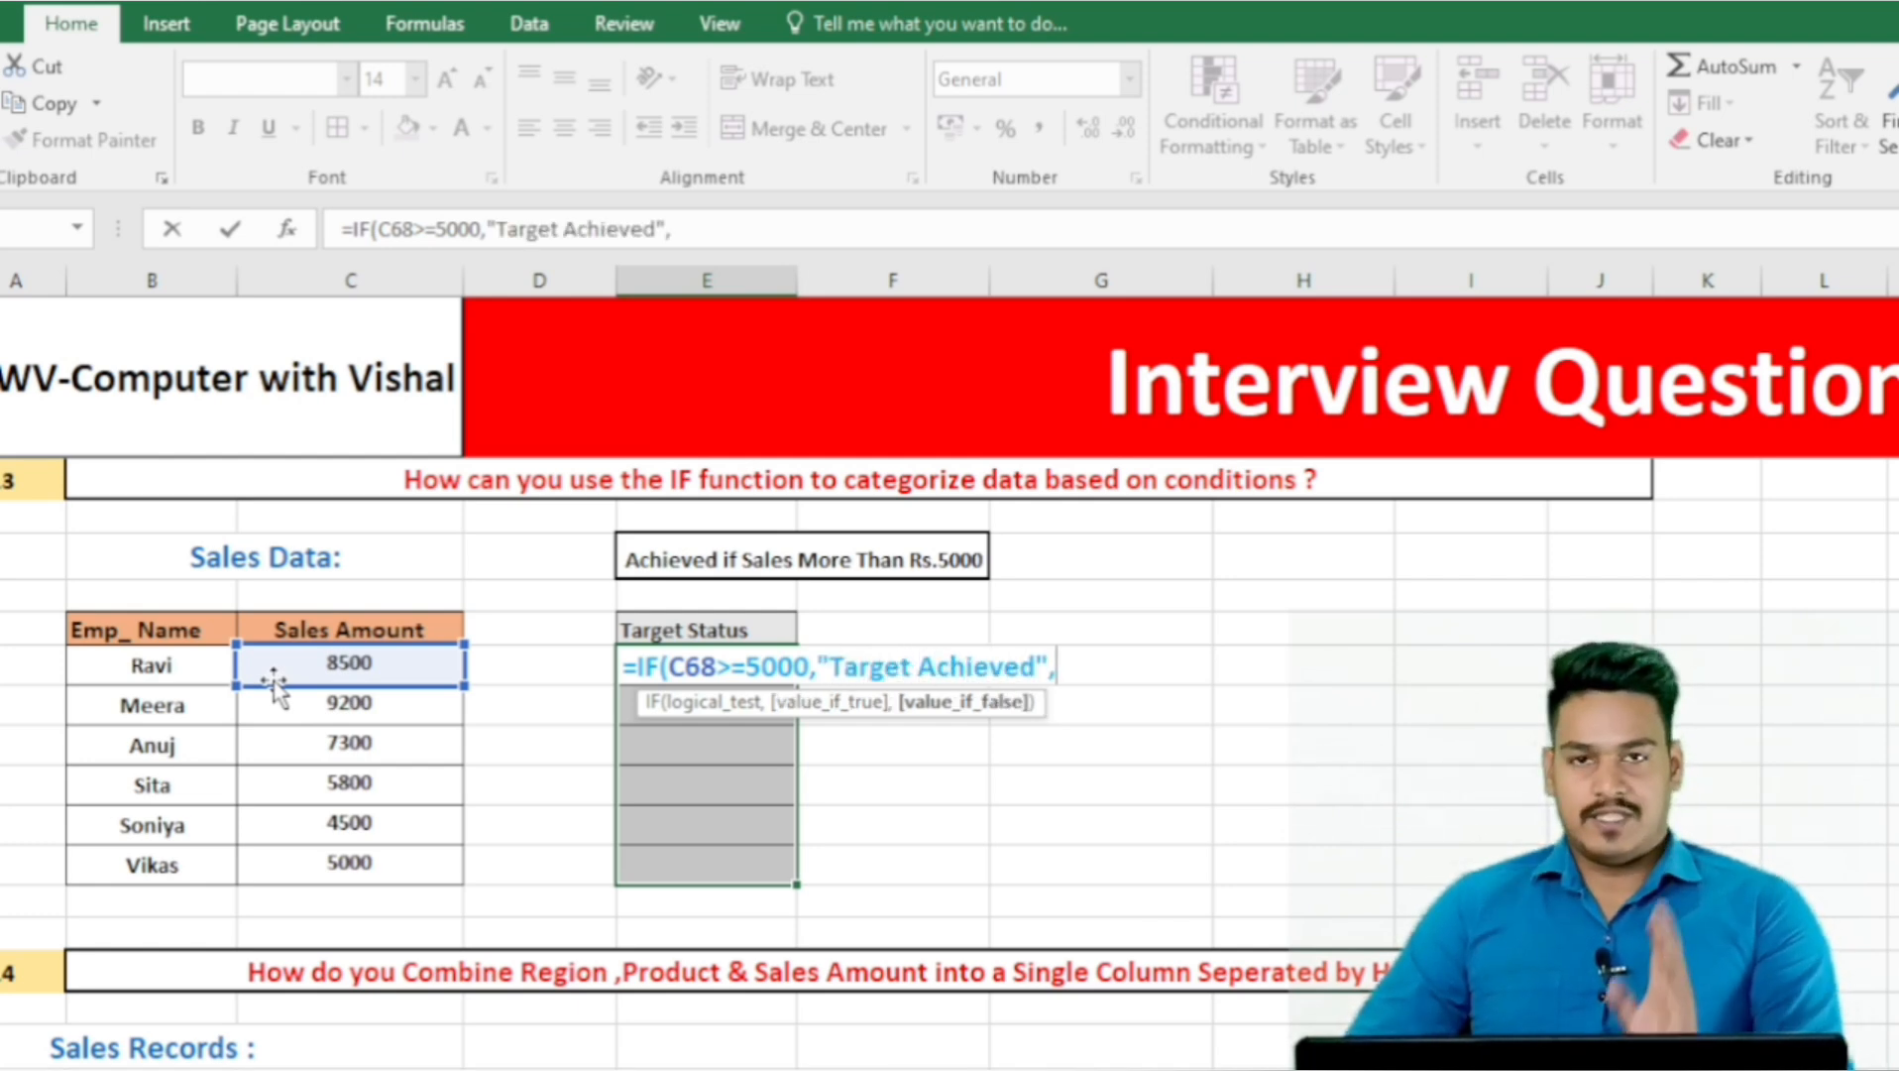
type("\"Not Target Achieved\")")
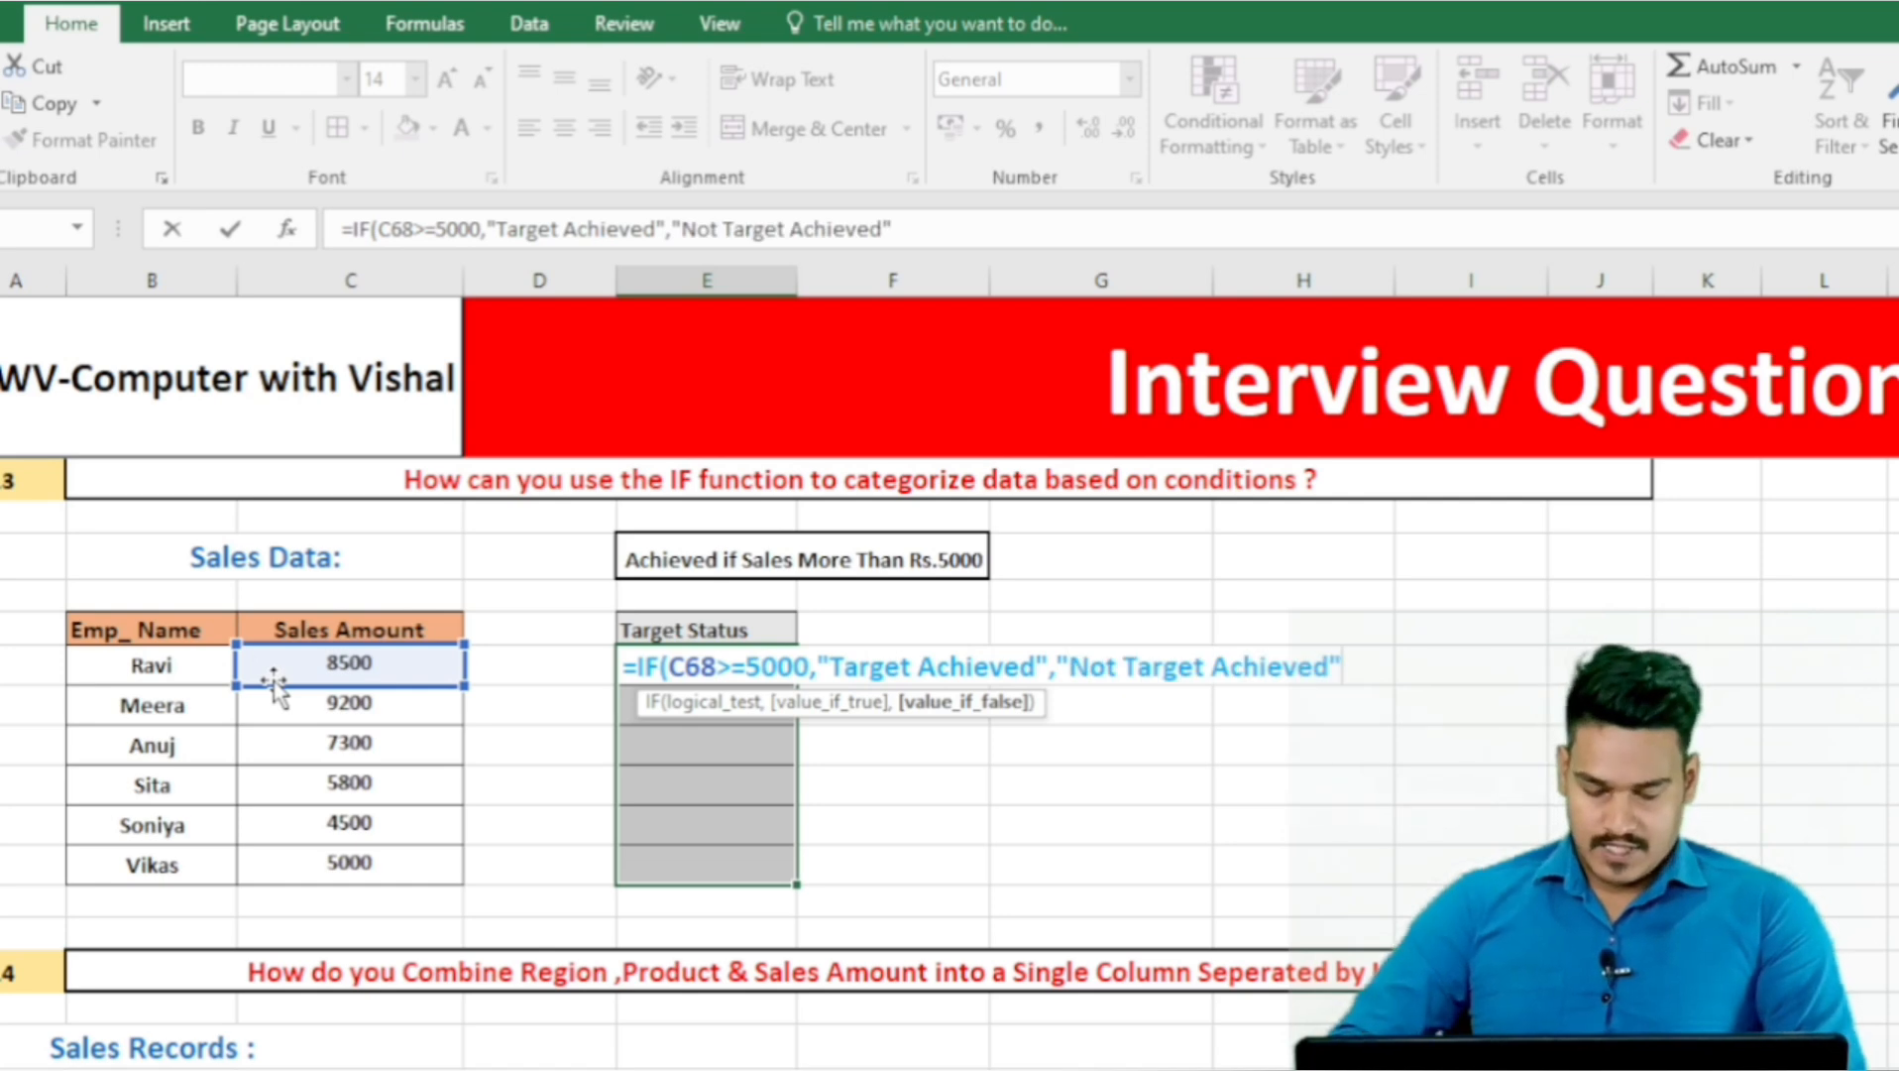
key("ctrl+Return")
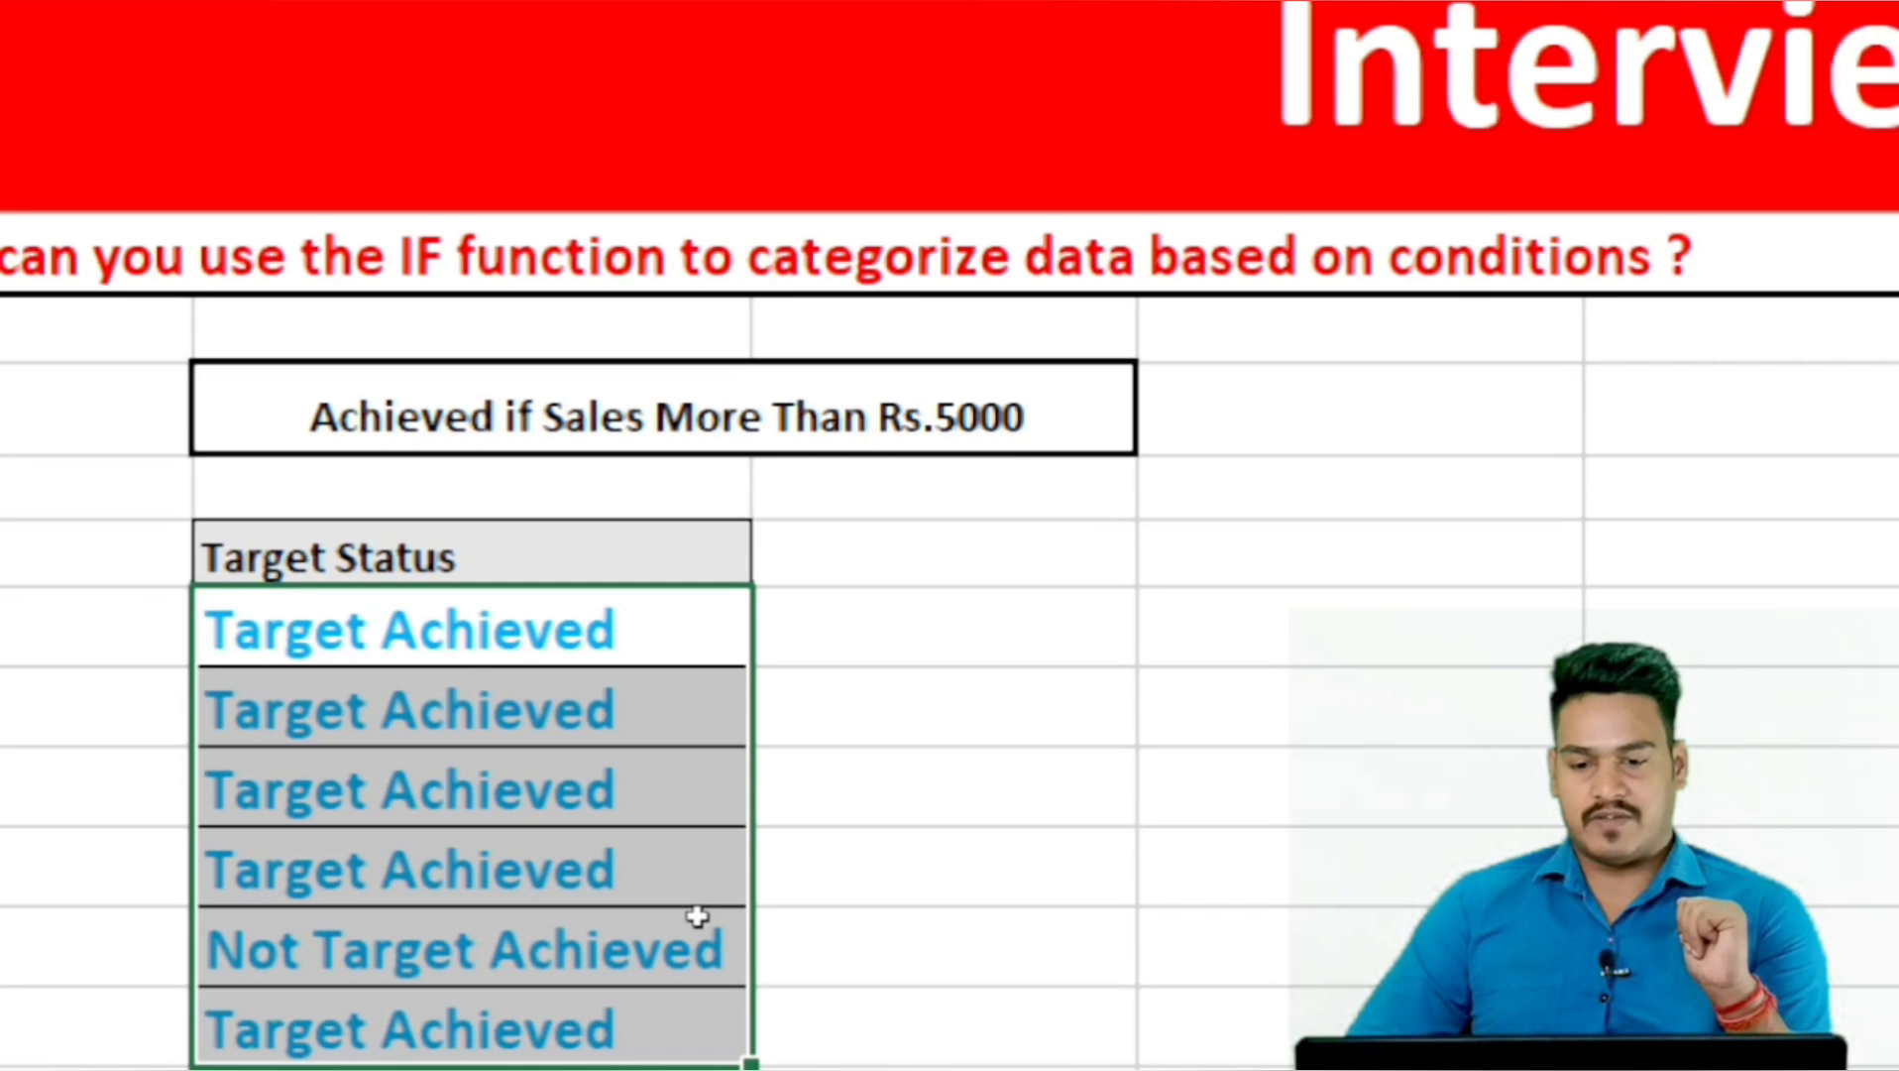
left_click(248, 982)
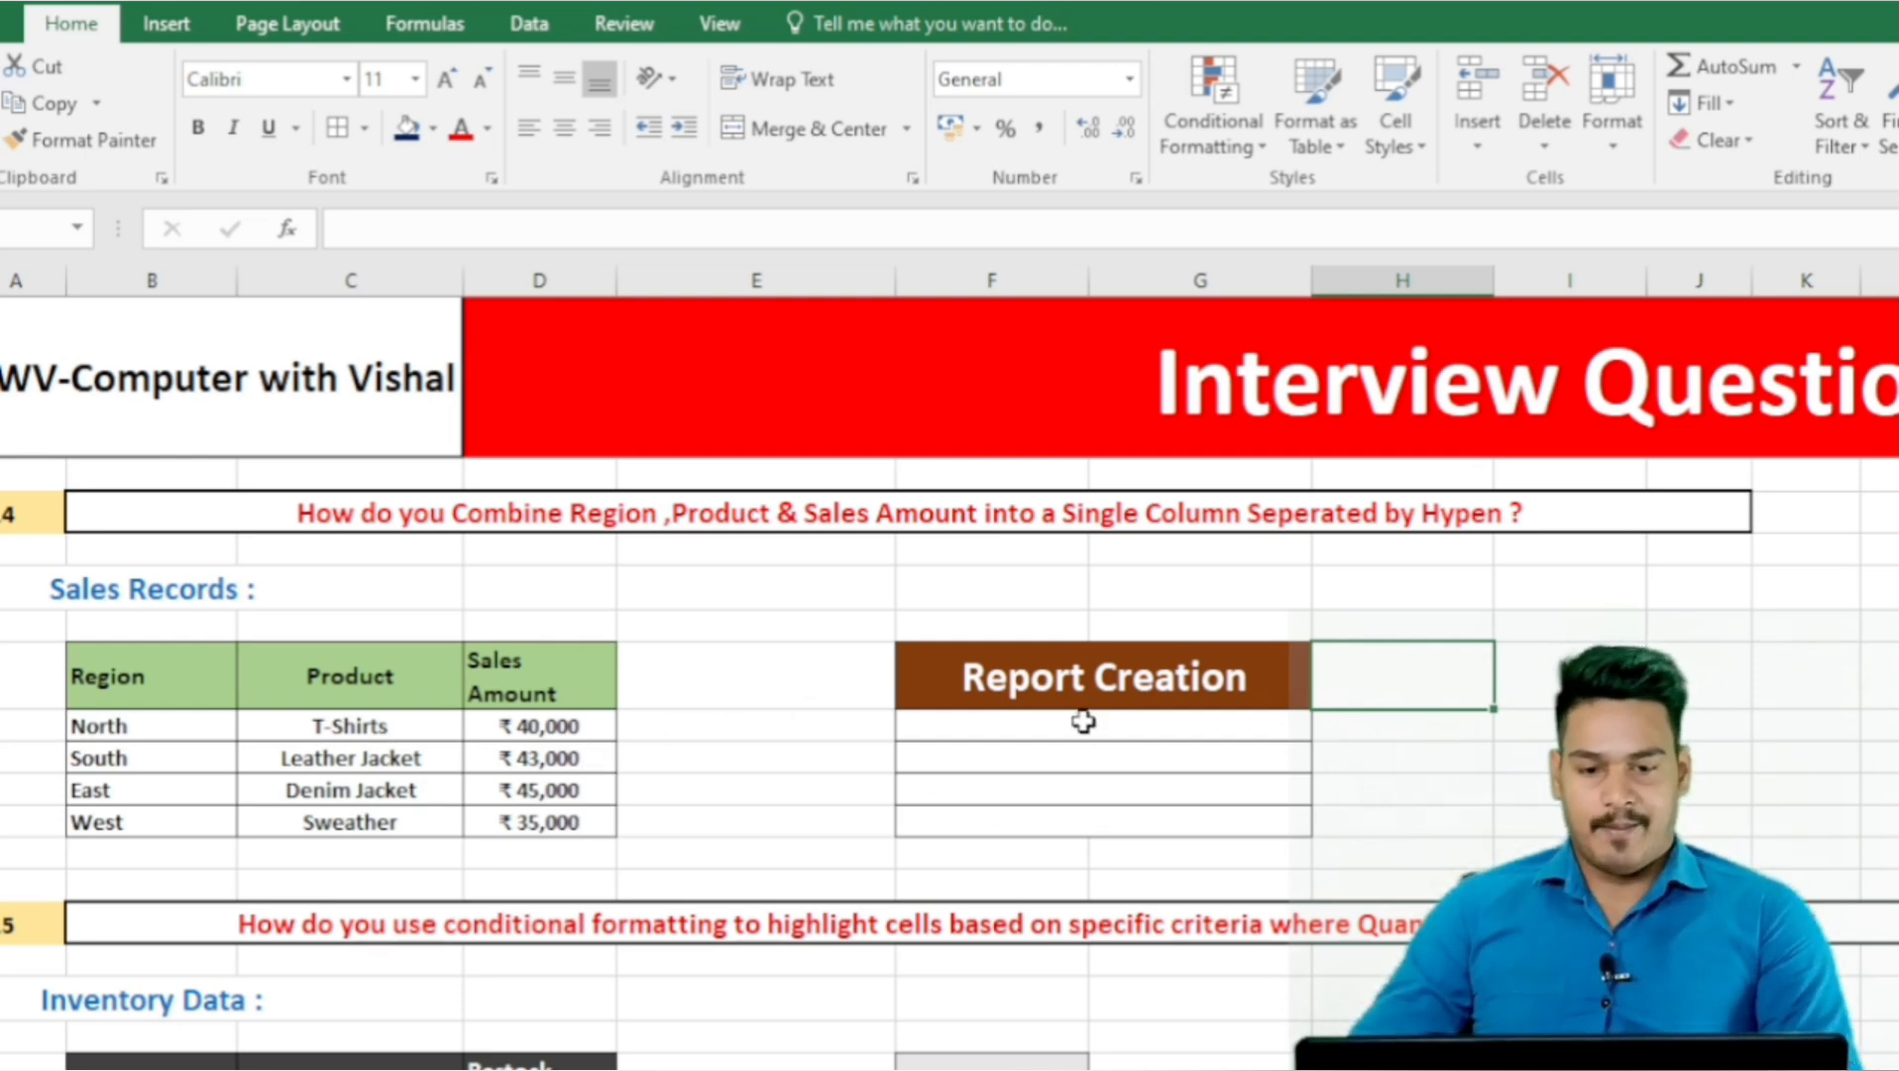
Select the four empty rows under the Report Creation heading
left_click_drag(1085, 721, 1093, 822)
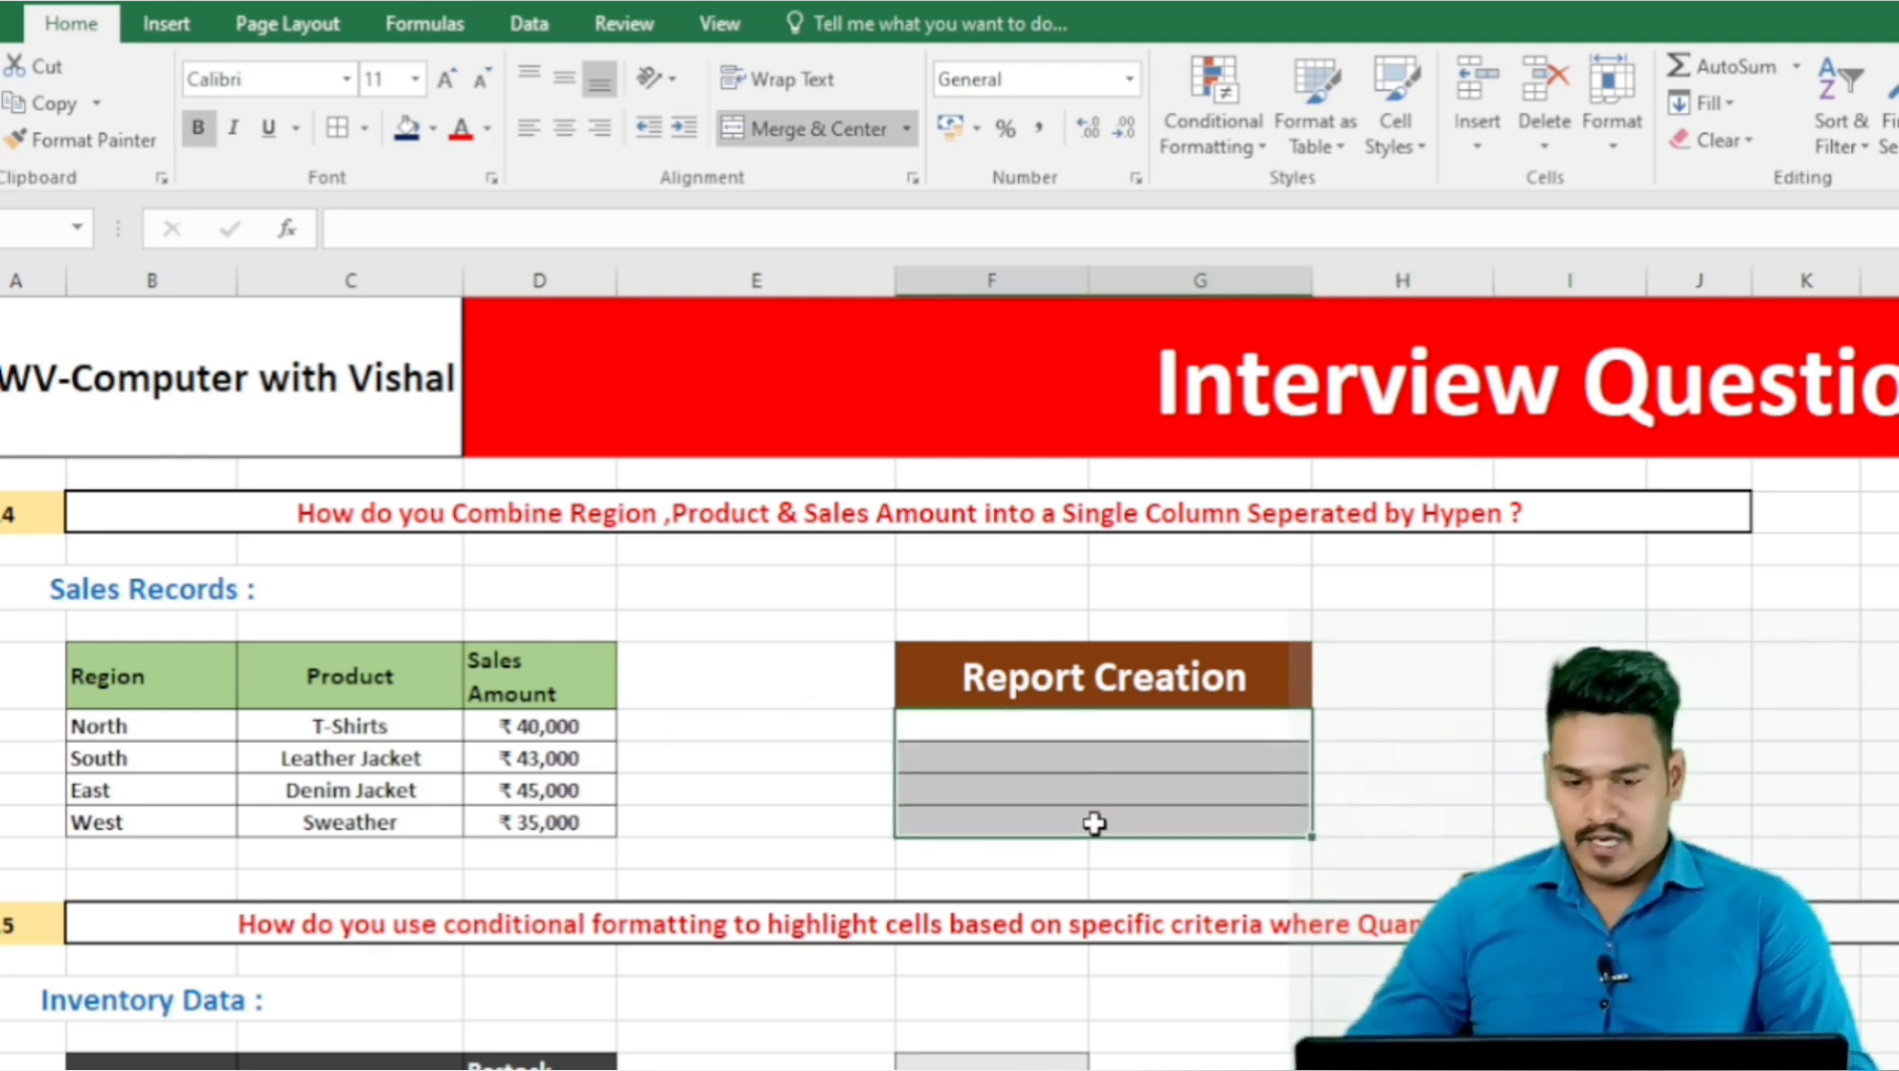